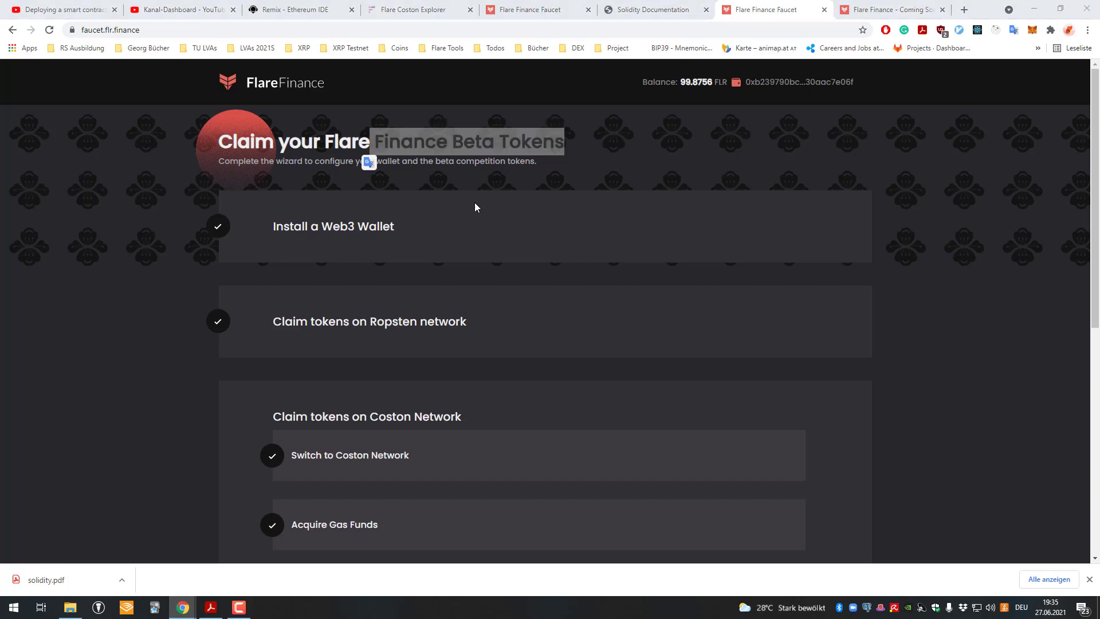
- Open wrap.flr.finance in a new browser tab and close the duplicate Flare Finance tab beside it
left_click(606, 224)
key("ctrl+t")
type("wrap.flr.finance")
key("Return")
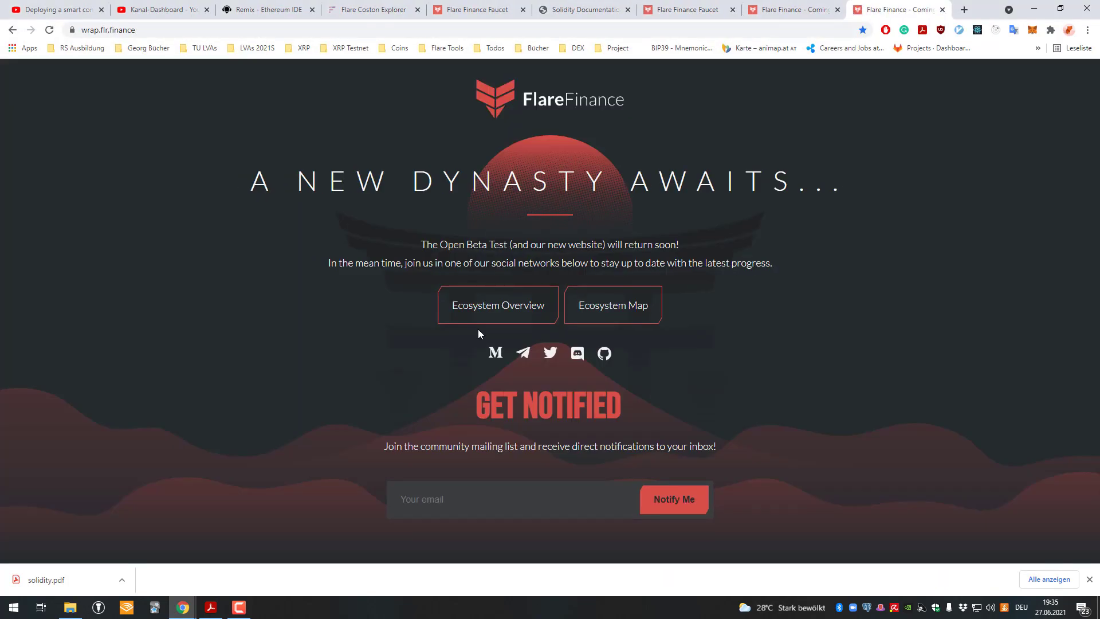
left_click(838, 9)
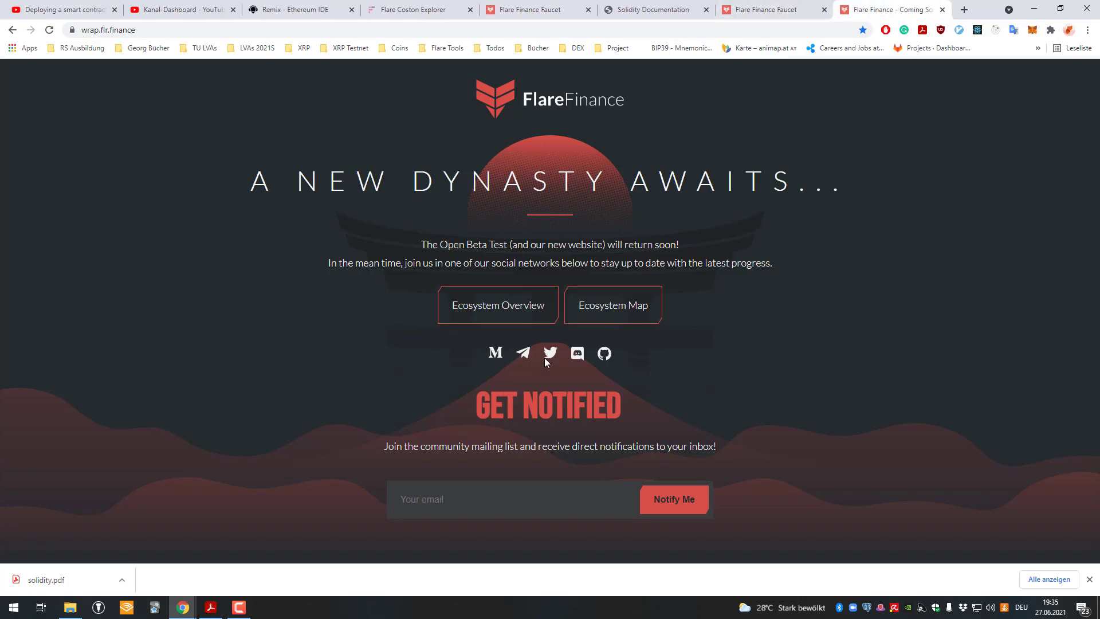
- Skim the Ecosystem Overview article, close it and return to the Flare Finance Faucet page
left_click(525, 302)
scroll(631, 241, "down", 20)
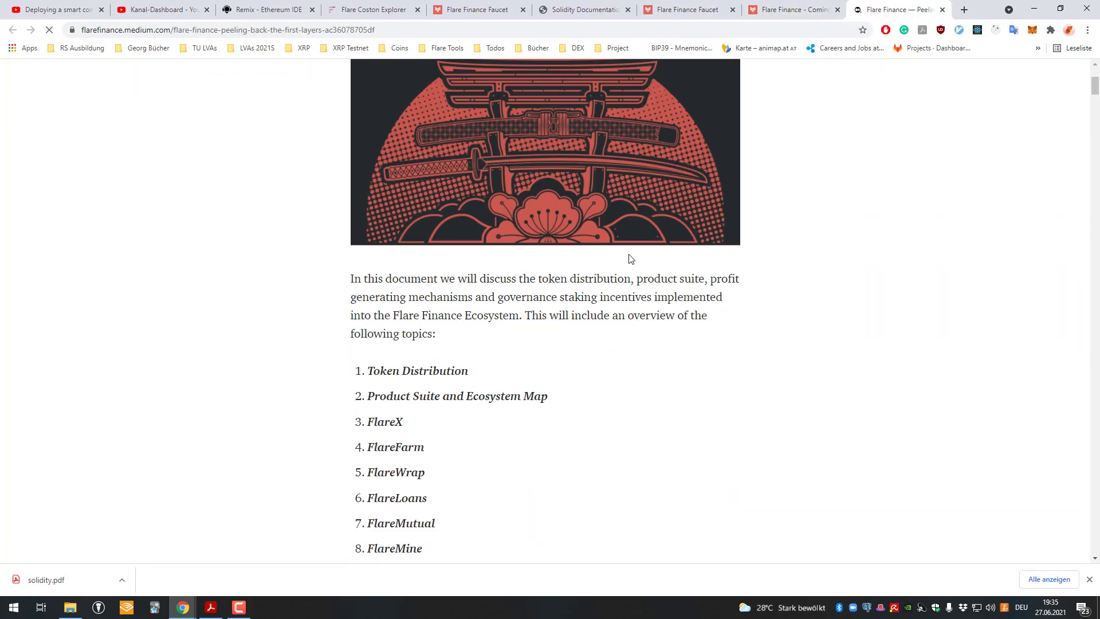
scroll(830, 191, "down", 5)
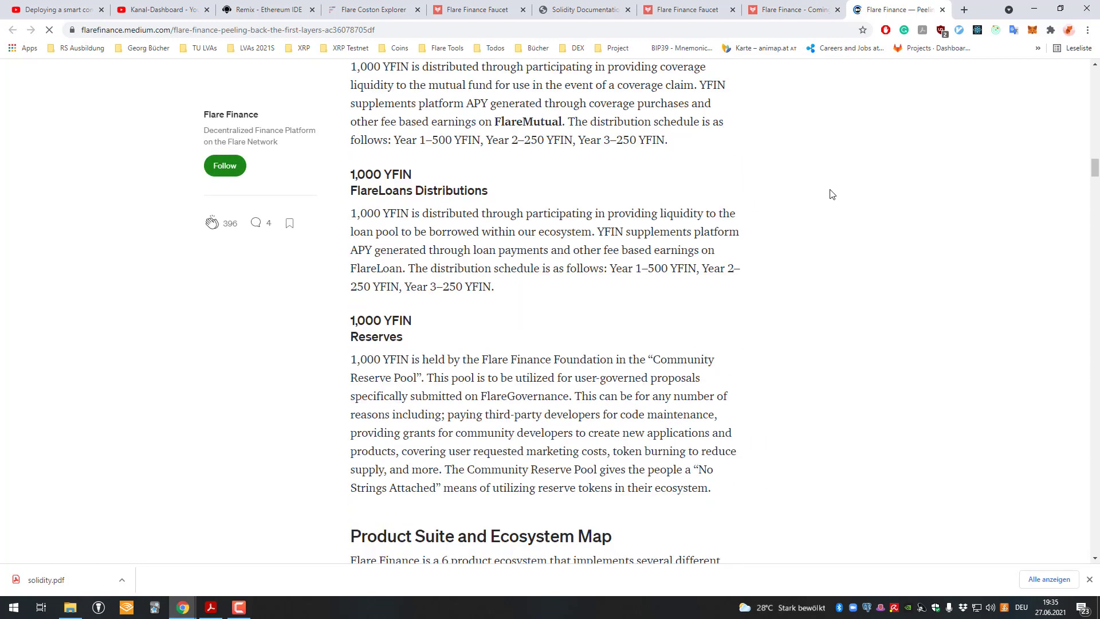
key("ctrl+w")
left_click(762, 10)
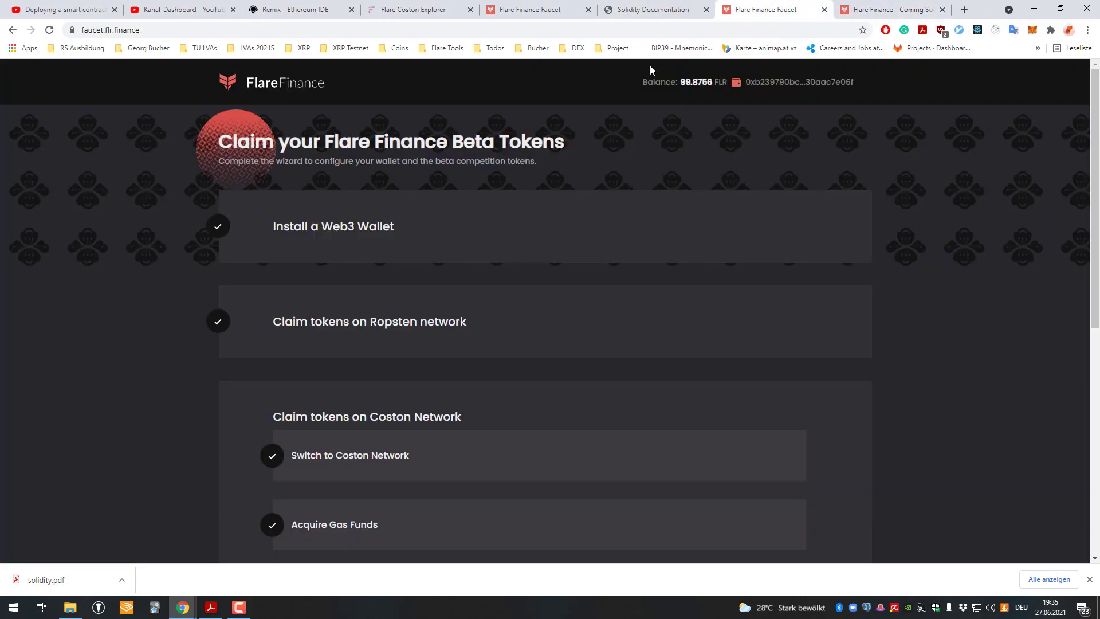
- Review the faucet wizard's stages, from installing a Web3 wallet to claiming tokens on the Coston Network, with the MetaMask wallet open
scroll(308, 234, "down", 1)
left_click_drag(235, 181, 403, 172)
left_click(289, 170)
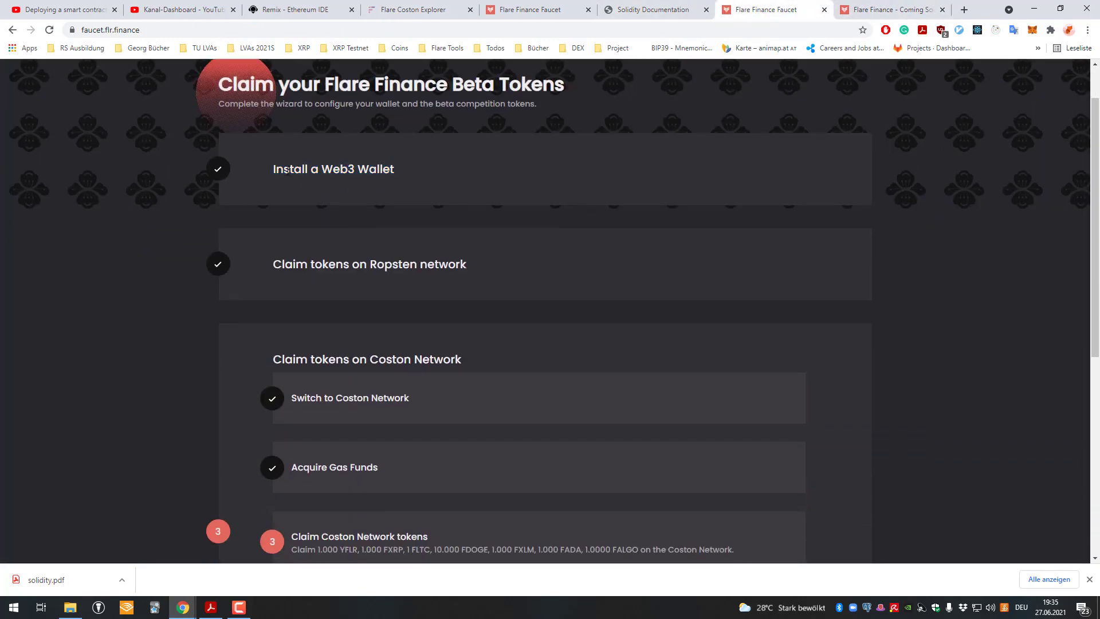
left_click_drag(283, 170, 377, 170)
scroll(440, 189, "up", 1)
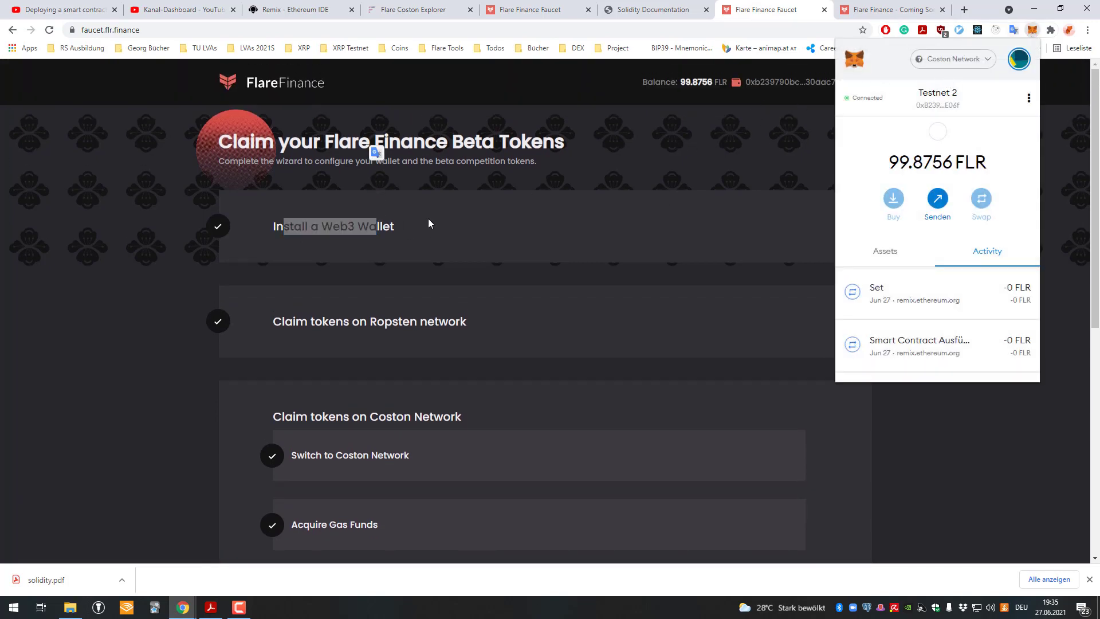
scroll(431, 224, "down", 2)
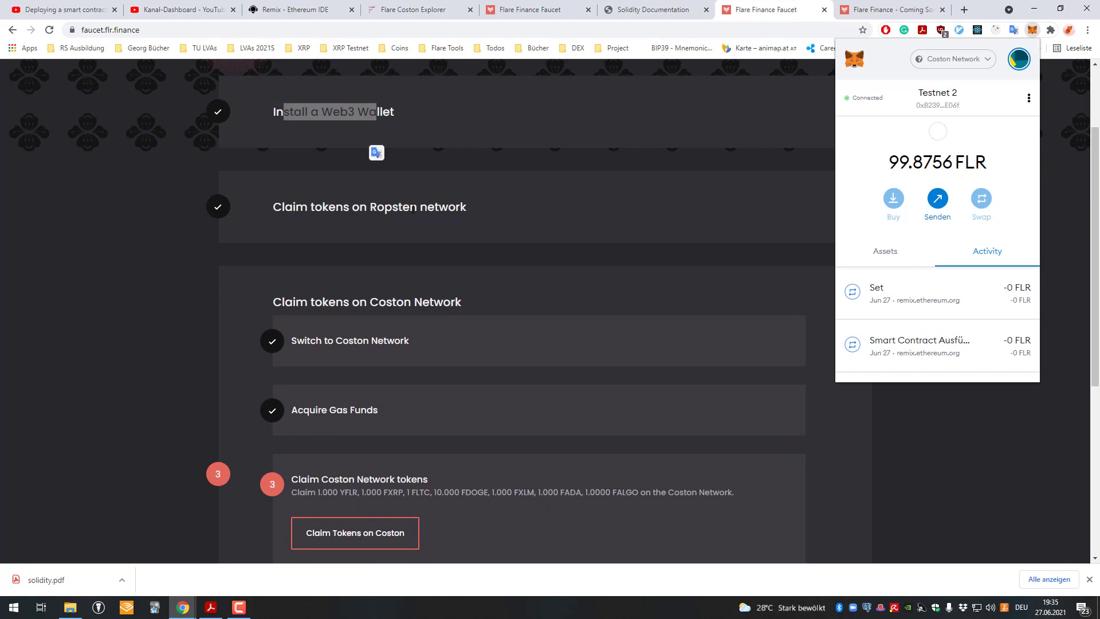
scroll(409, 277, "down", 1)
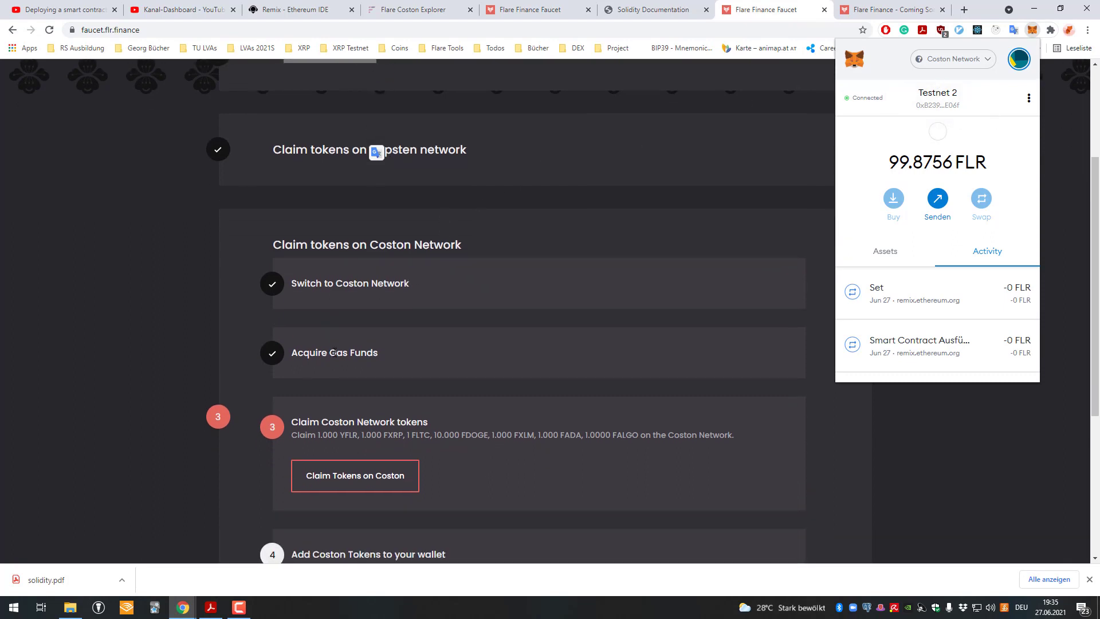
- Switch the MetaMask wallet to Ropsten Testnetzwerk to look at the wizard's Coston stage, and return the wallet to Coston Network
left_click(942, 60)
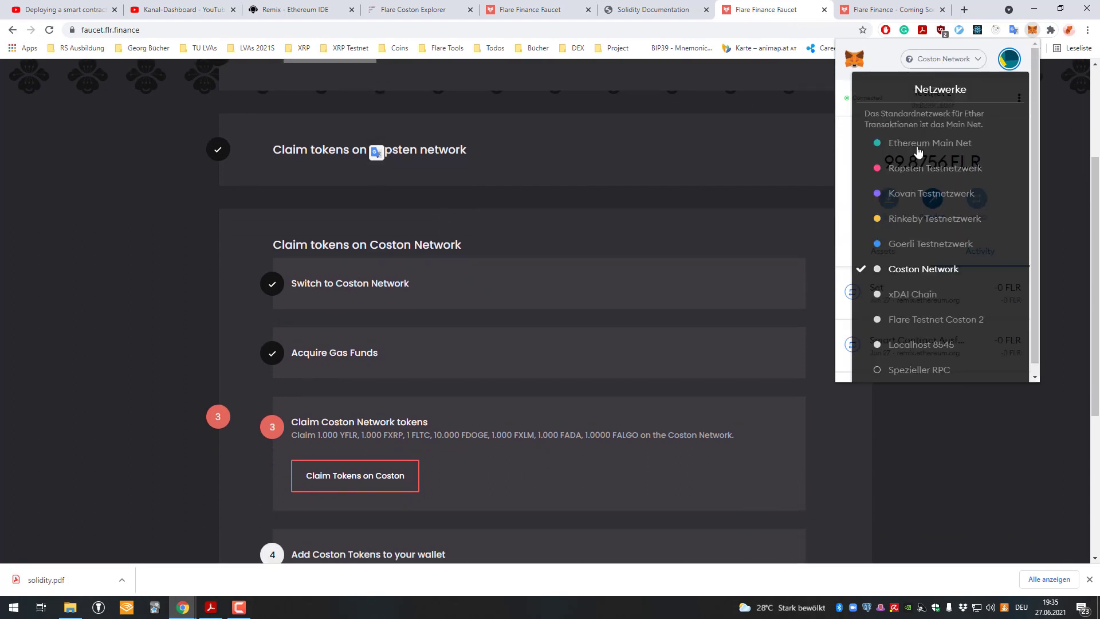
left_click(911, 171)
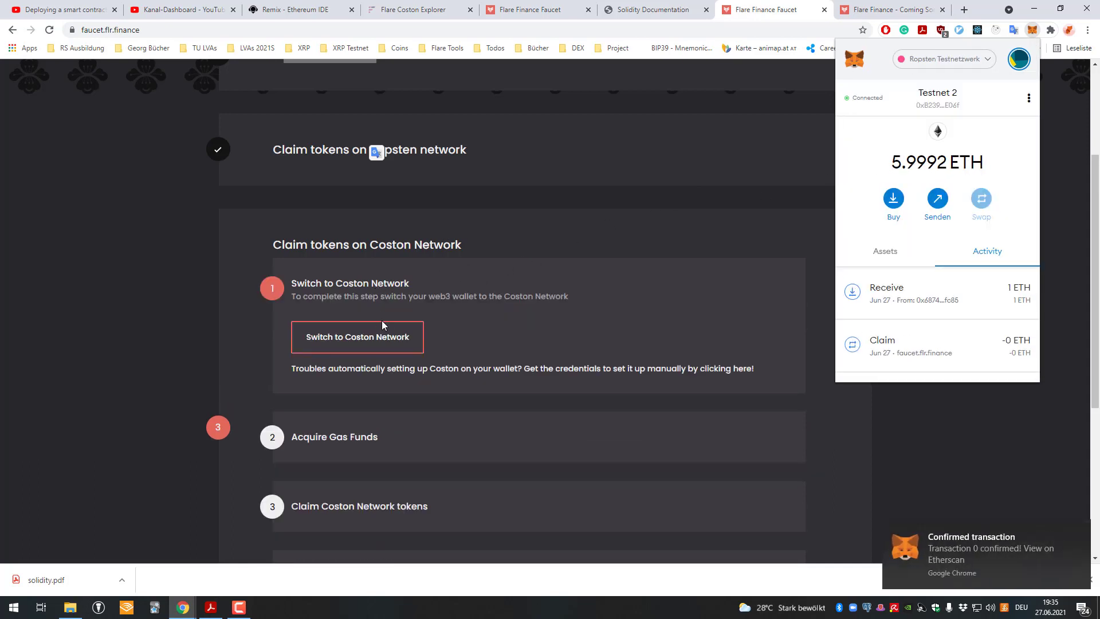
scroll(384, 326, "down", 3)
scroll(401, 321, "up", 2)
left_click(968, 63)
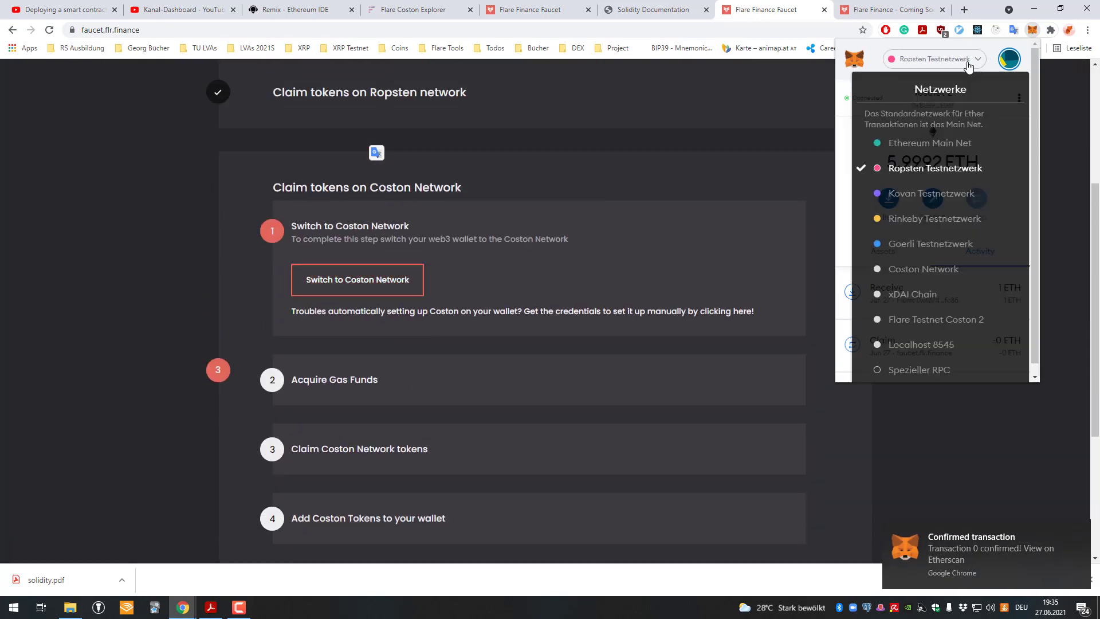
left_click(893, 272)
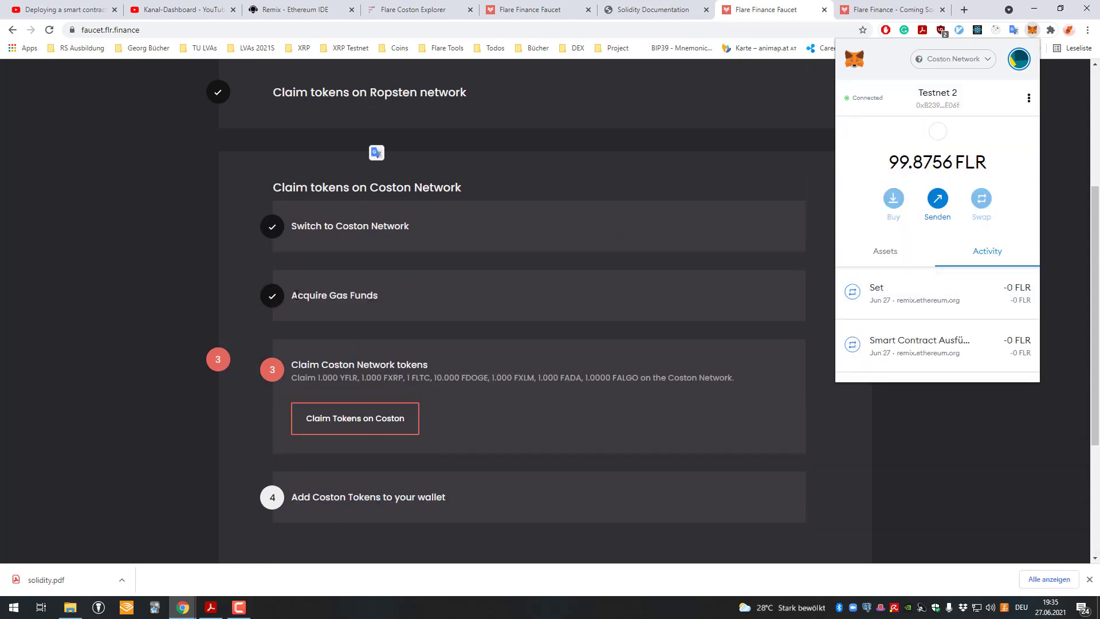
- Claim the Coston Network tokens from the faucet and confirm the transaction in MetaMask
left_click_drag(298, 295, 417, 297)
scroll(362, 245, "down", 1)
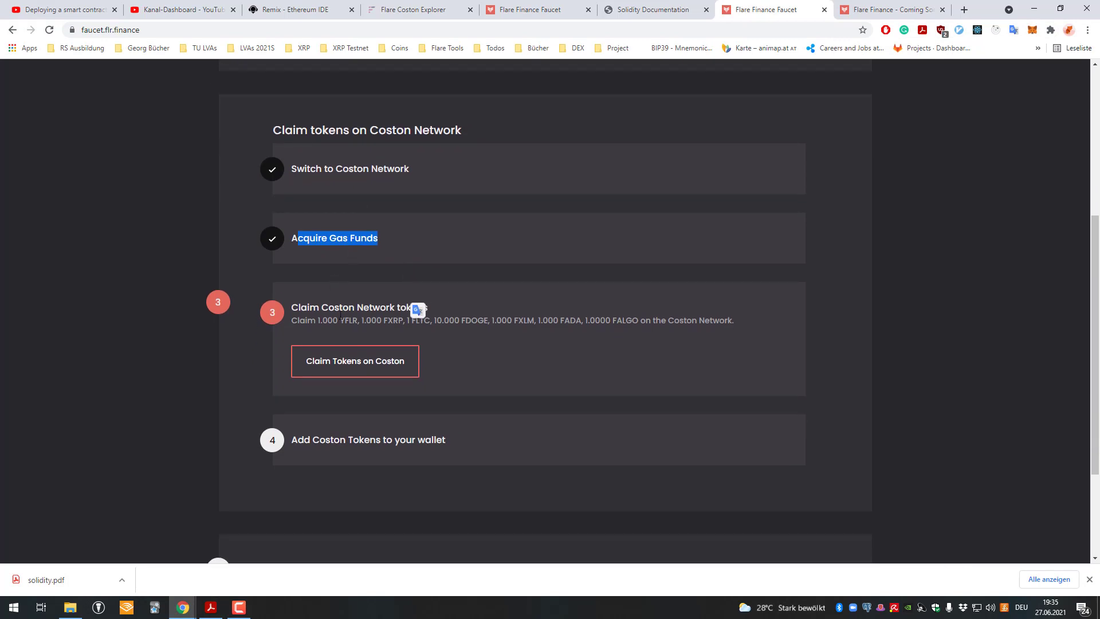
left_click(340, 316)
left_click(382, 361)
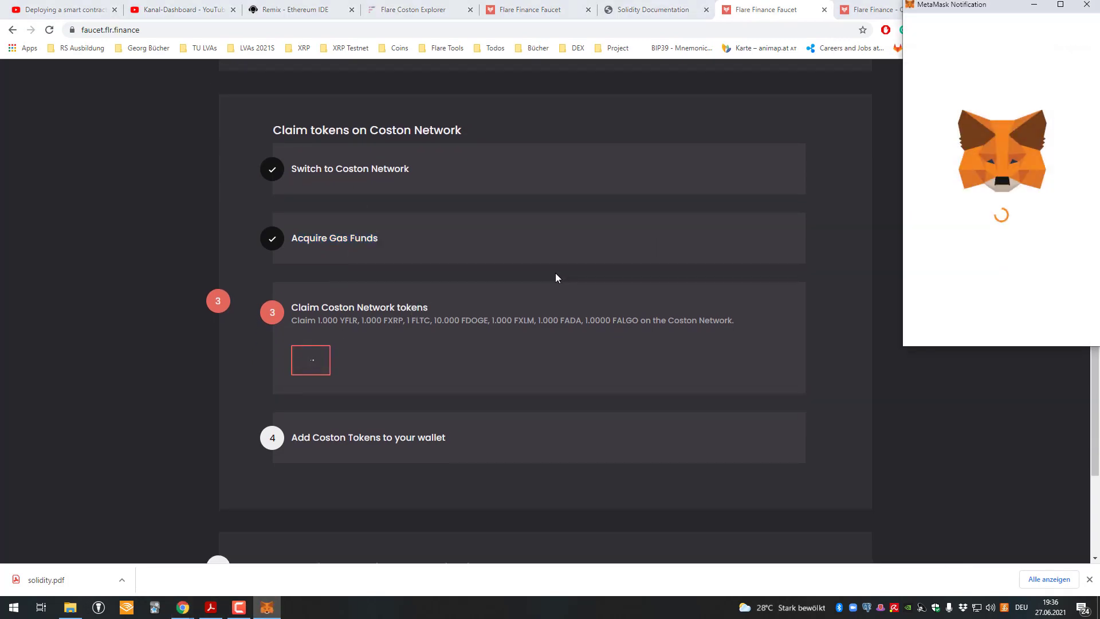
left_click(1041, 322)
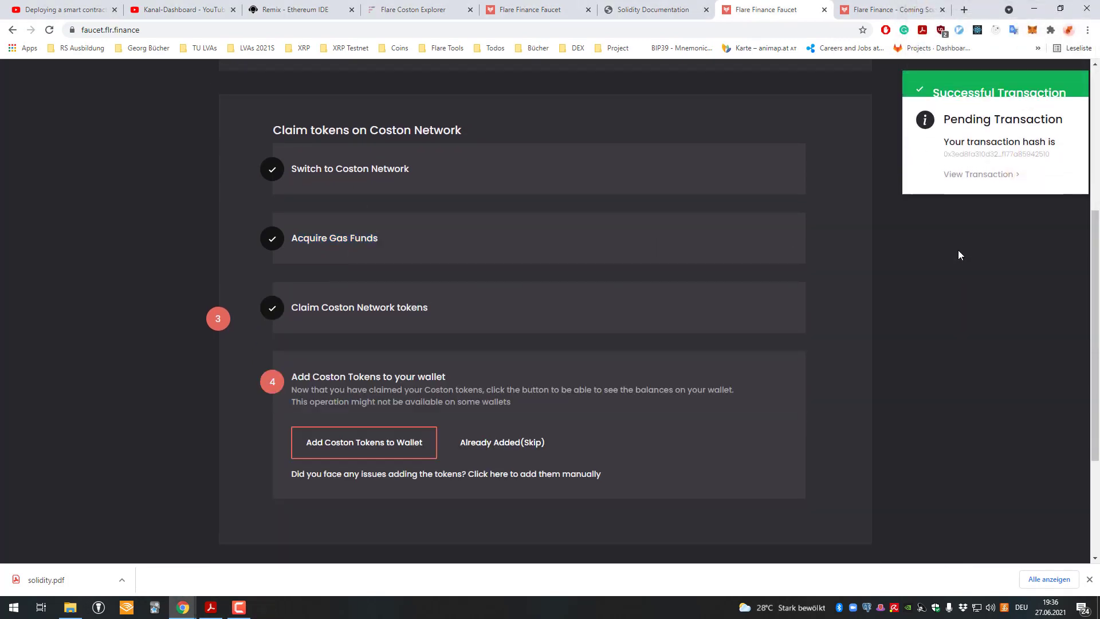
- Add the claimed Coston tokens to the wallet, accepting the suggested tokens one after another, from YFLR to yXDC
scroll(573, 298, "down", 1)
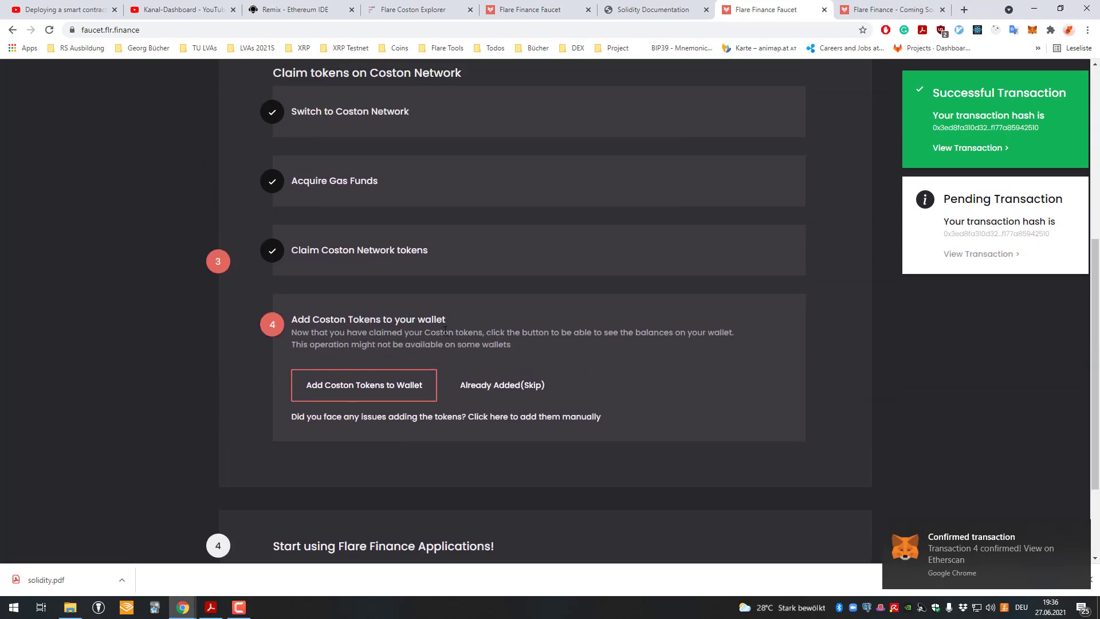
left_click(385, 386)
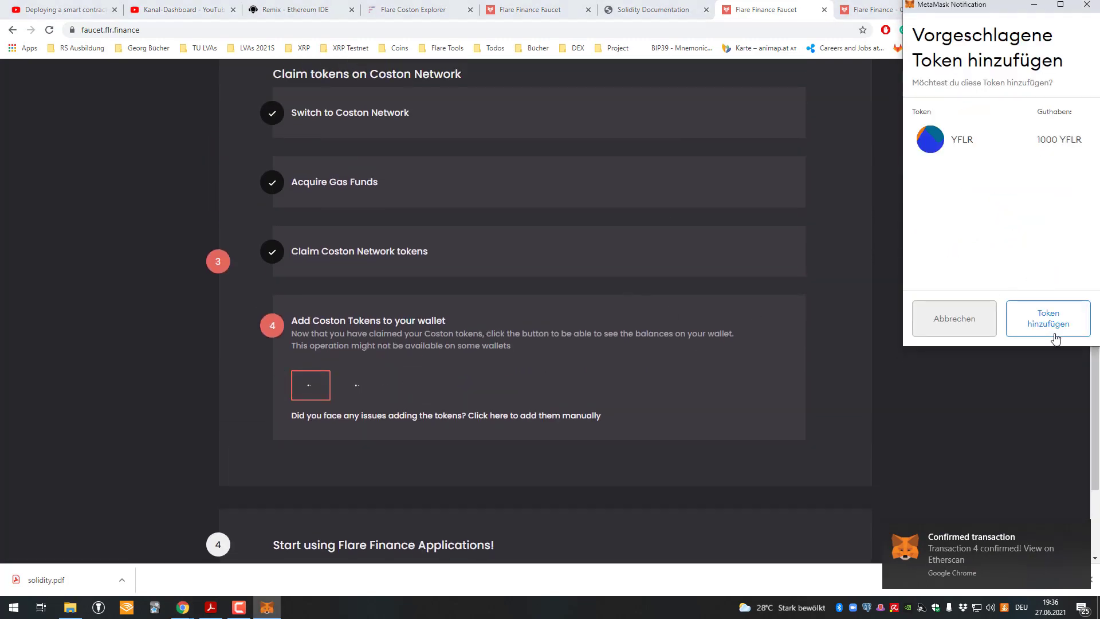
left_click(1048, 319)
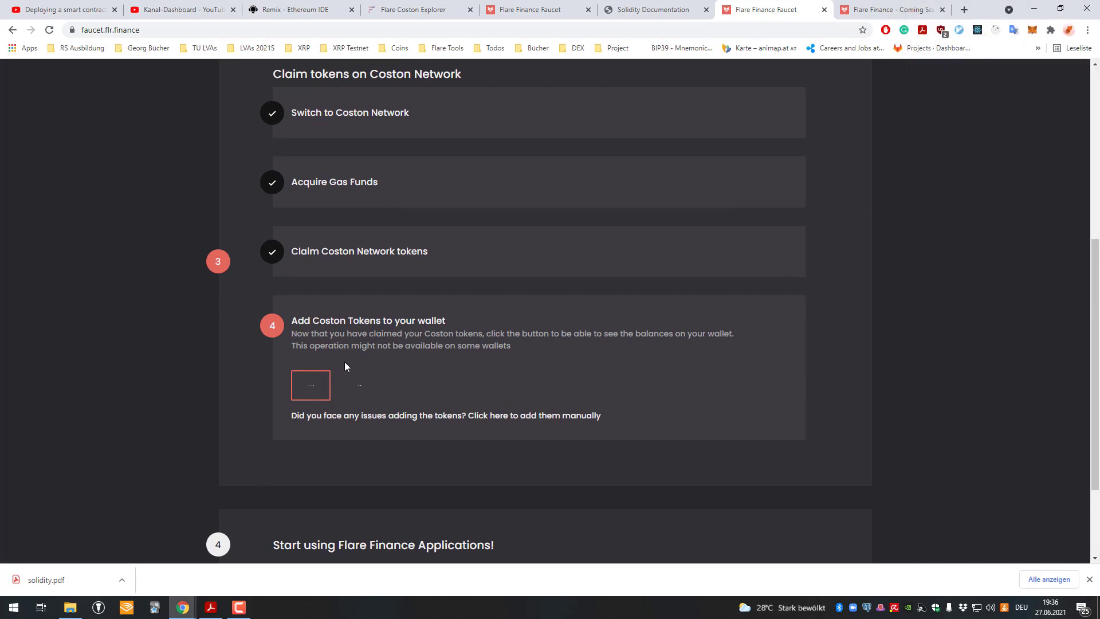
left_click(1044, 317)
left_click(1054, 316)
left_click(1052, 318)
left_click(977, 314)
left_click(1044, 320)
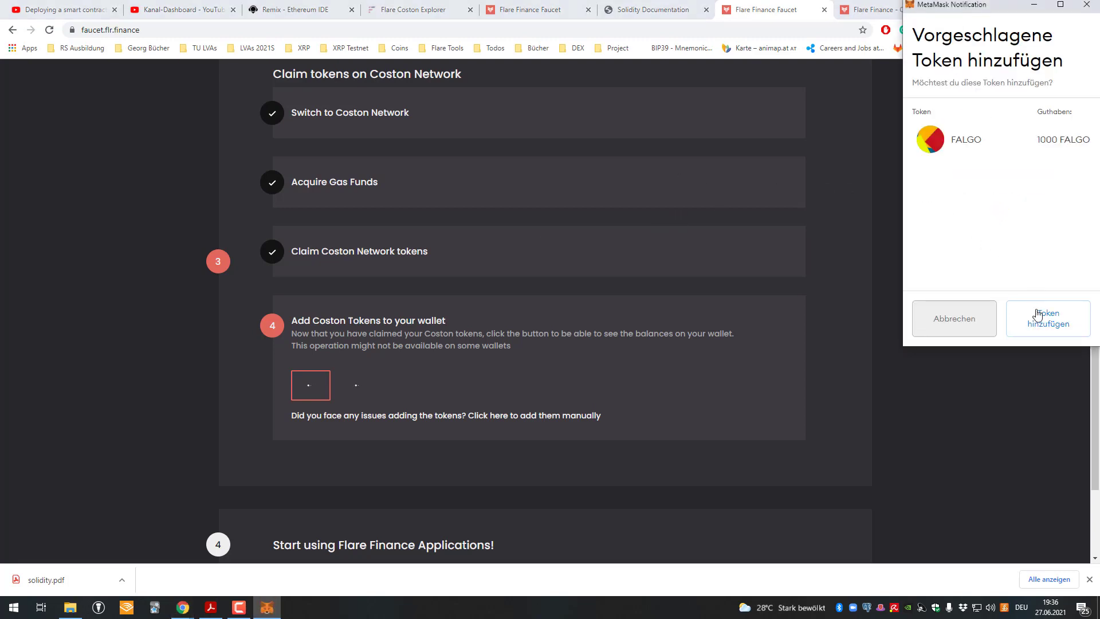
left_click(1038, 316)
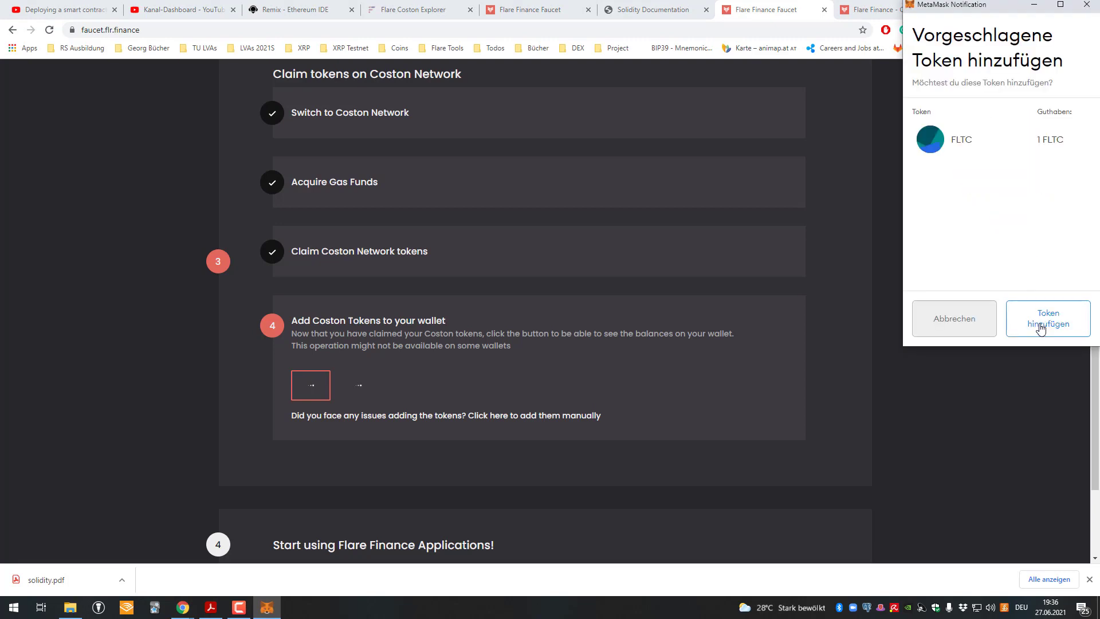
left_click(1041, 328)
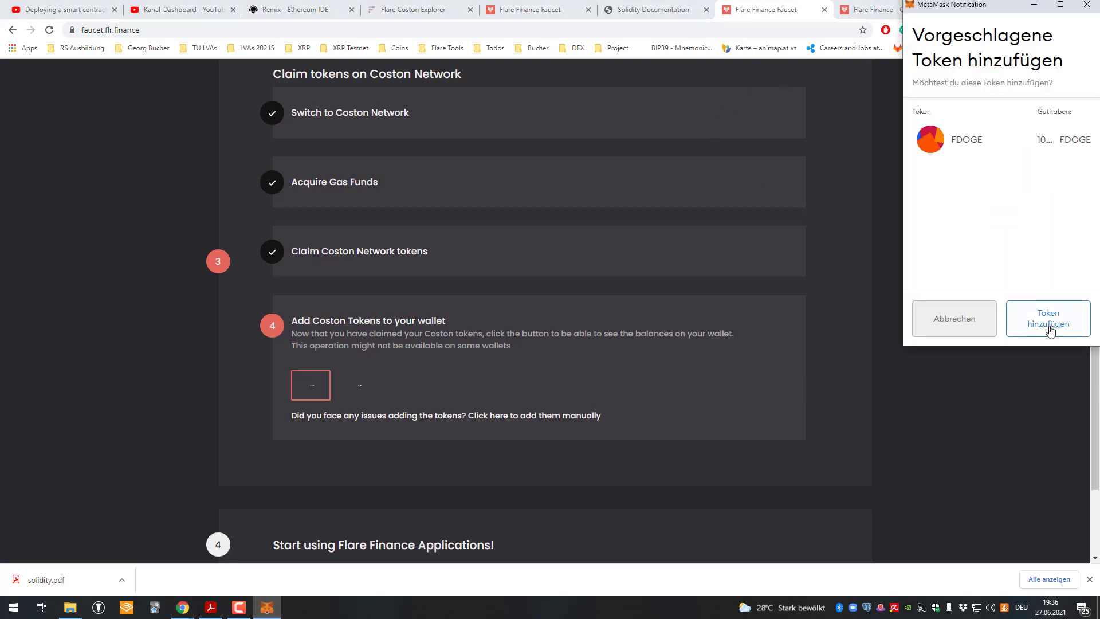
left_click(1046, 327)
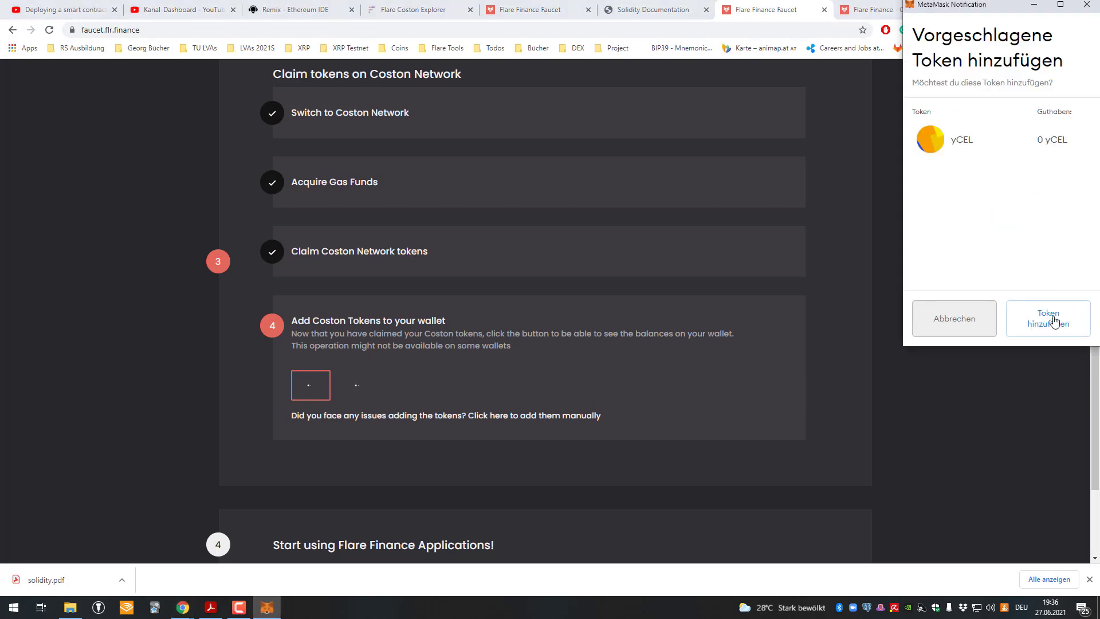
left_click(1046, 327)
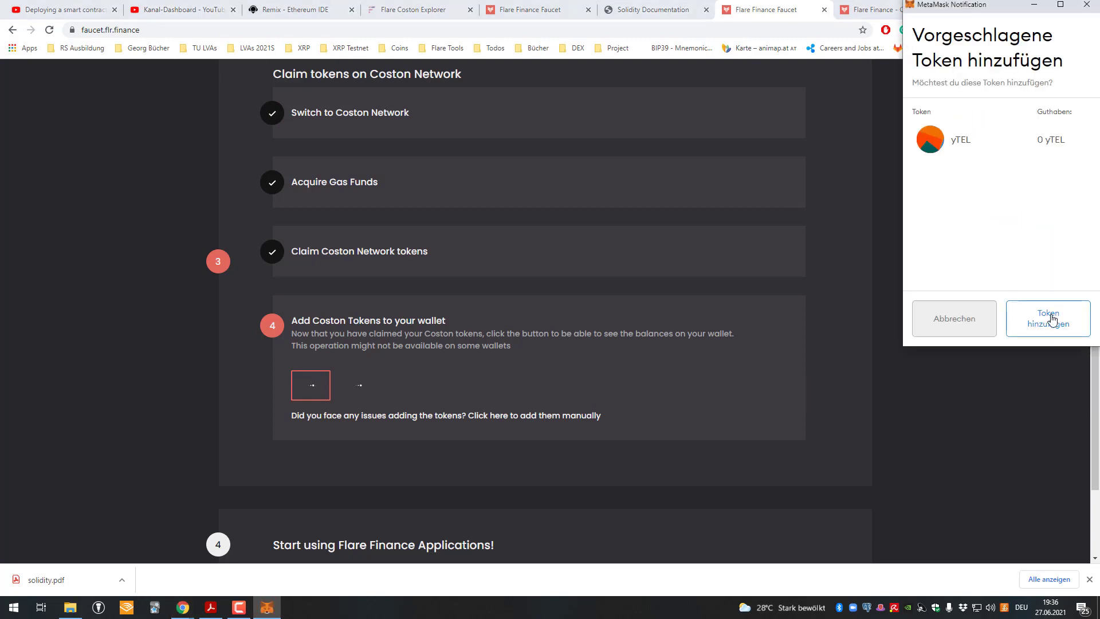
left_click(1052, 317)
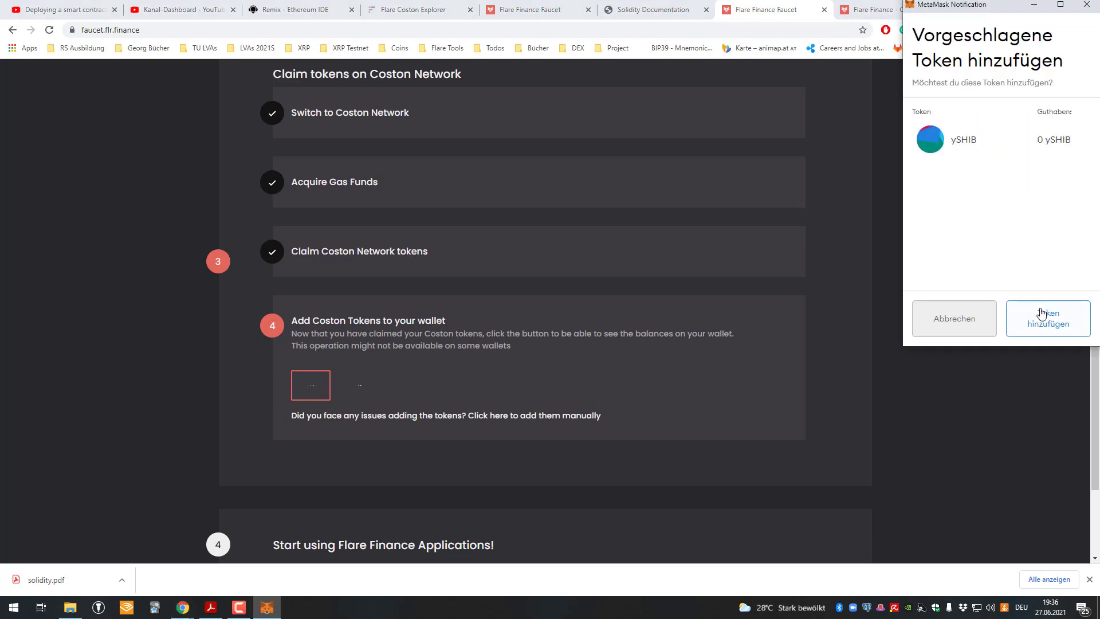
left_click(1052, 317)
left_click(1040, 319)
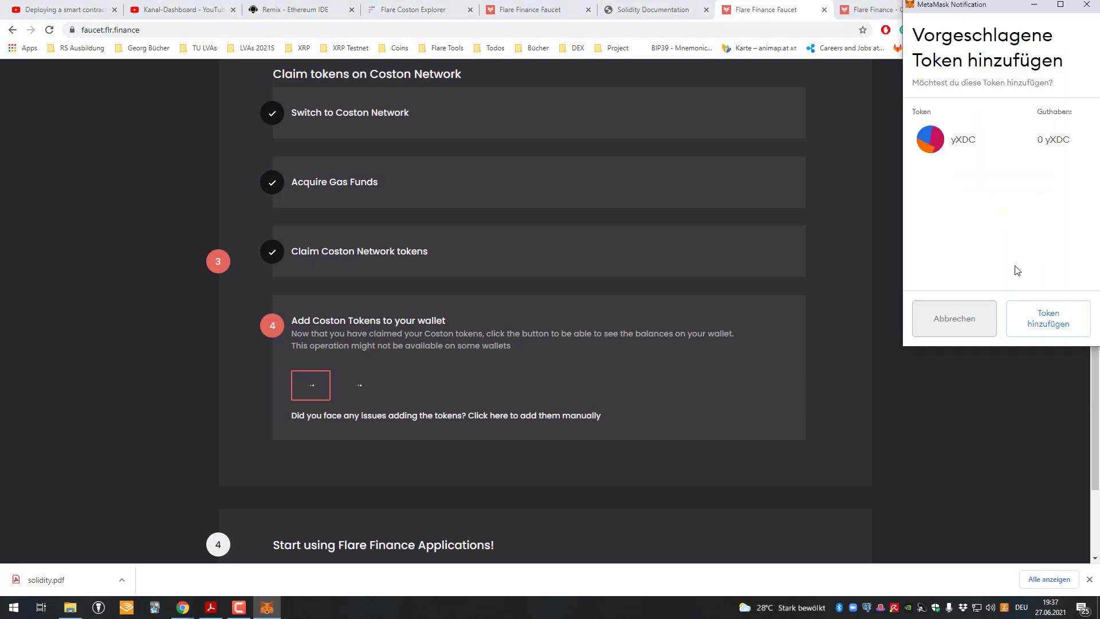
left_click(1040, 319)
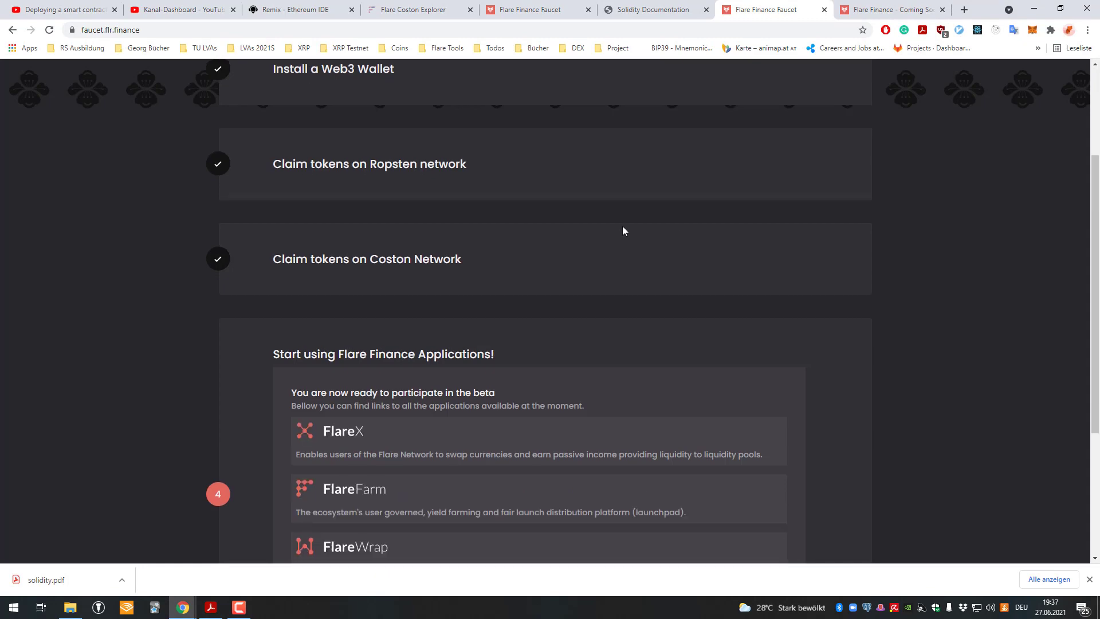
- Review the completed wizard, view the FlareX application page and return to the faucet
scroll(496, 249, "down", 1)
scroll(349, 245, "up", 5)
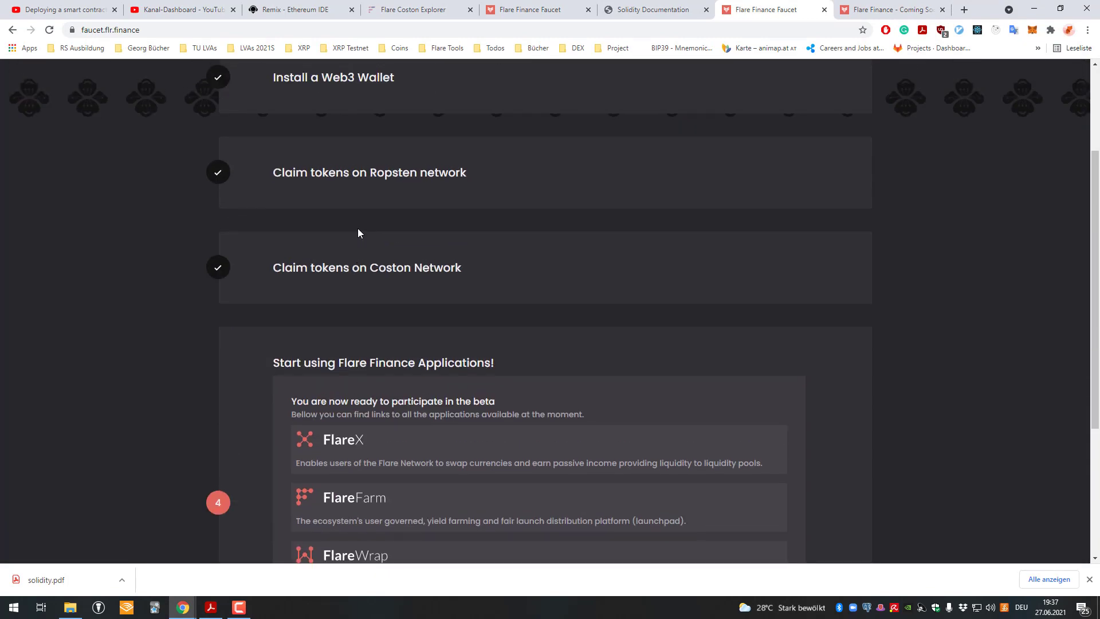
scroll(348, 142, "up", 1)
scroll(353, 175, "down", 5)
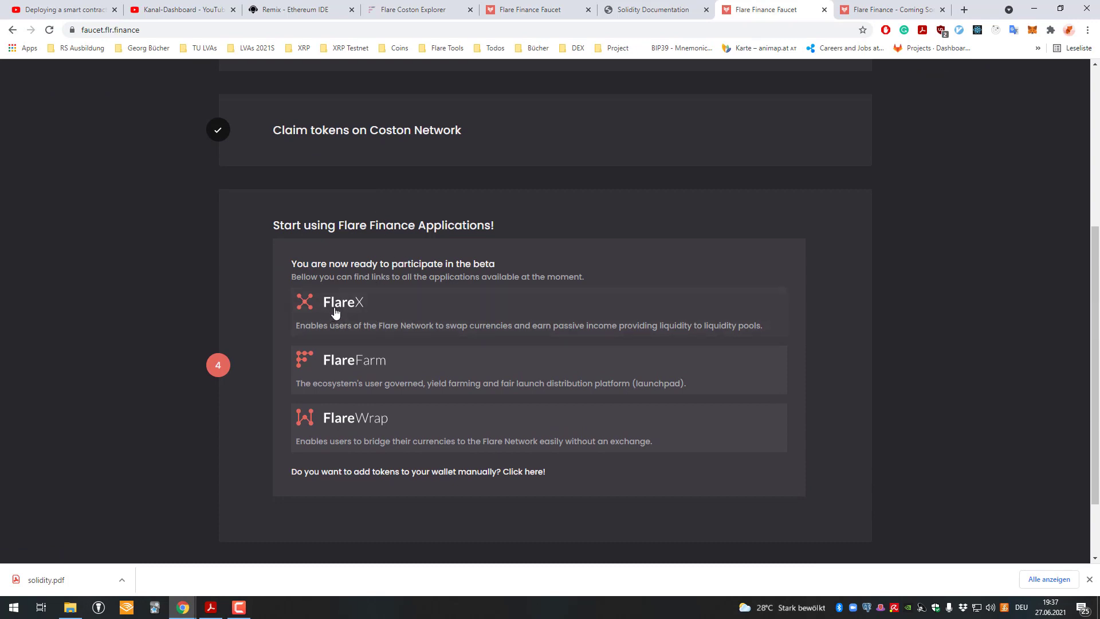
left_click(358, 313)
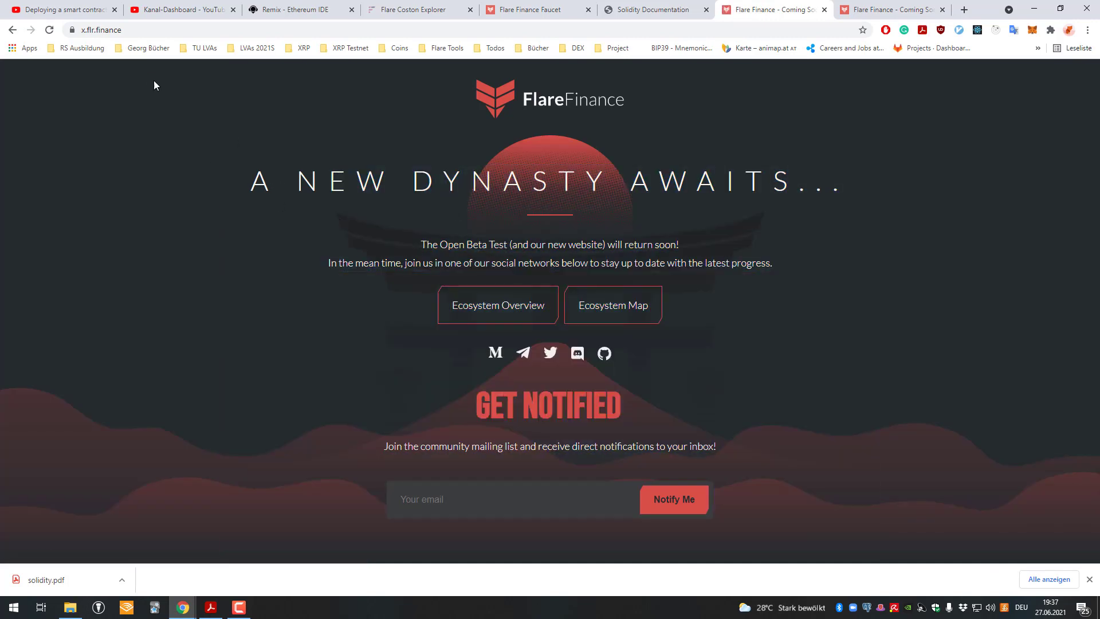
left_click(12, 30)
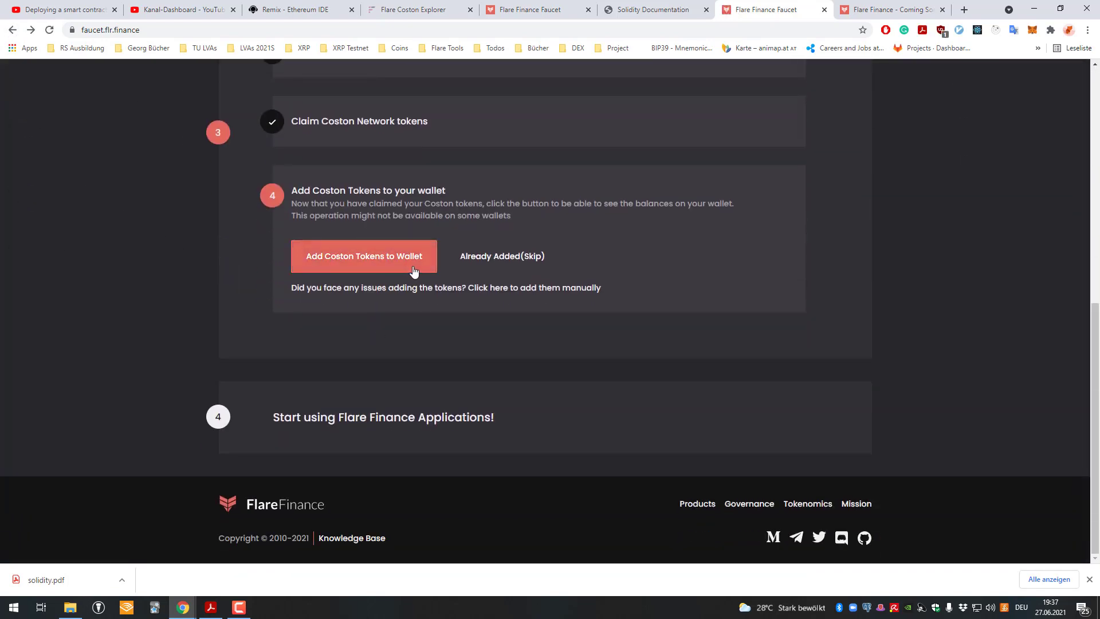
- Skip the wallet token stage as already added and open FlareX, FlareFarm and FlareWrap in separate tabs
left_click(511, 261)
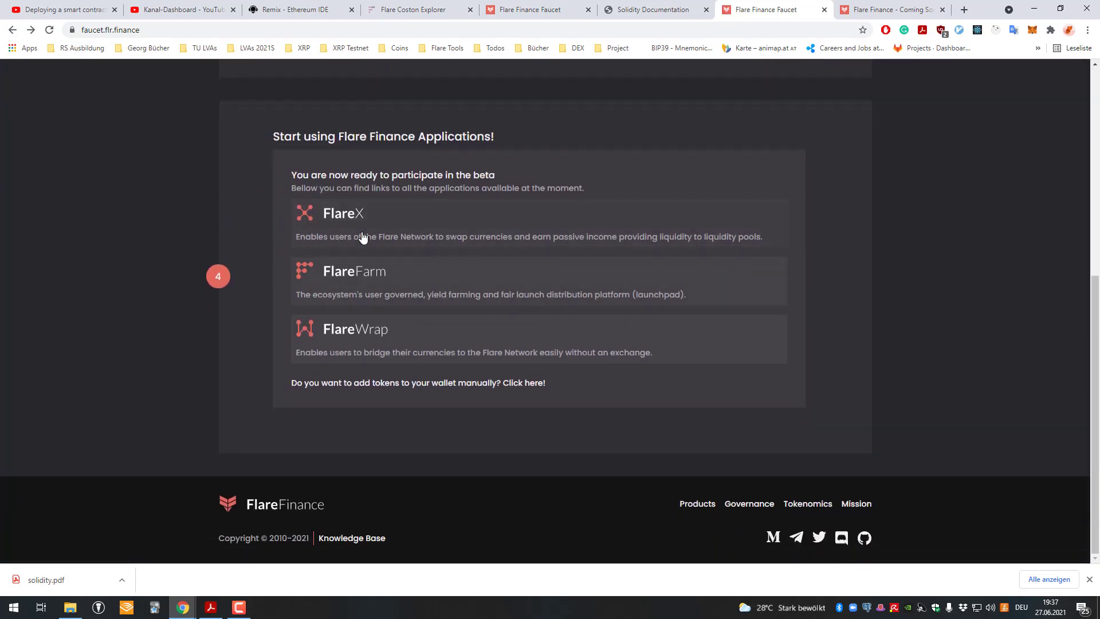
left_click(349, 217)
left_click(372, 270)
left_click(373, 332)
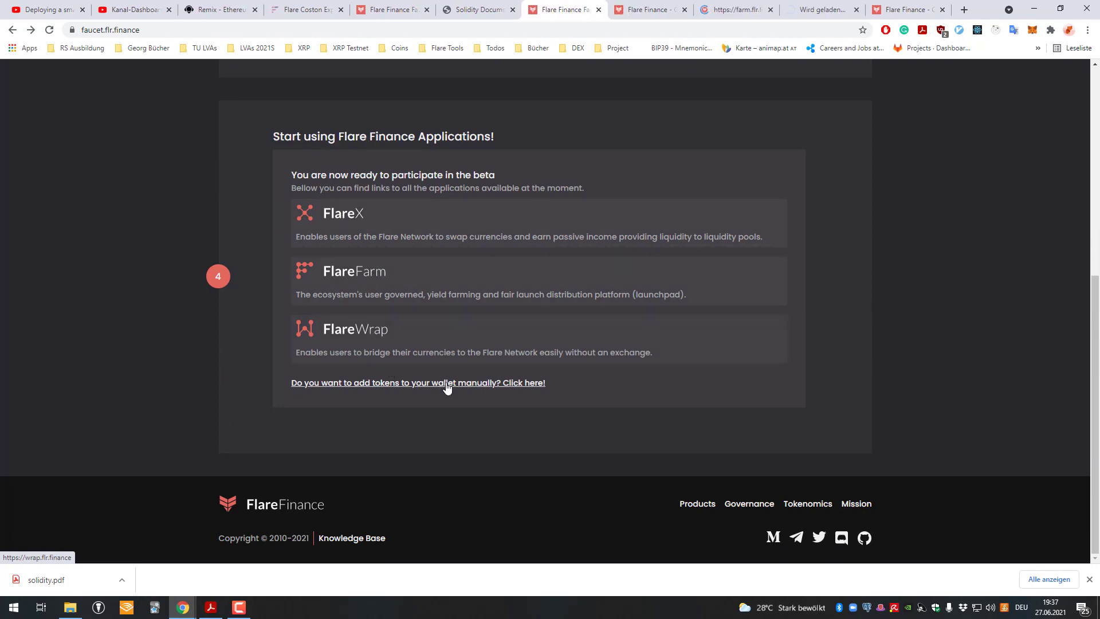
- Check the newly opened Flare Finance application pages and return to the faucet page
key("ctrl+Tab")
key("ctrl+Tab")
key("ctrl+Tab")
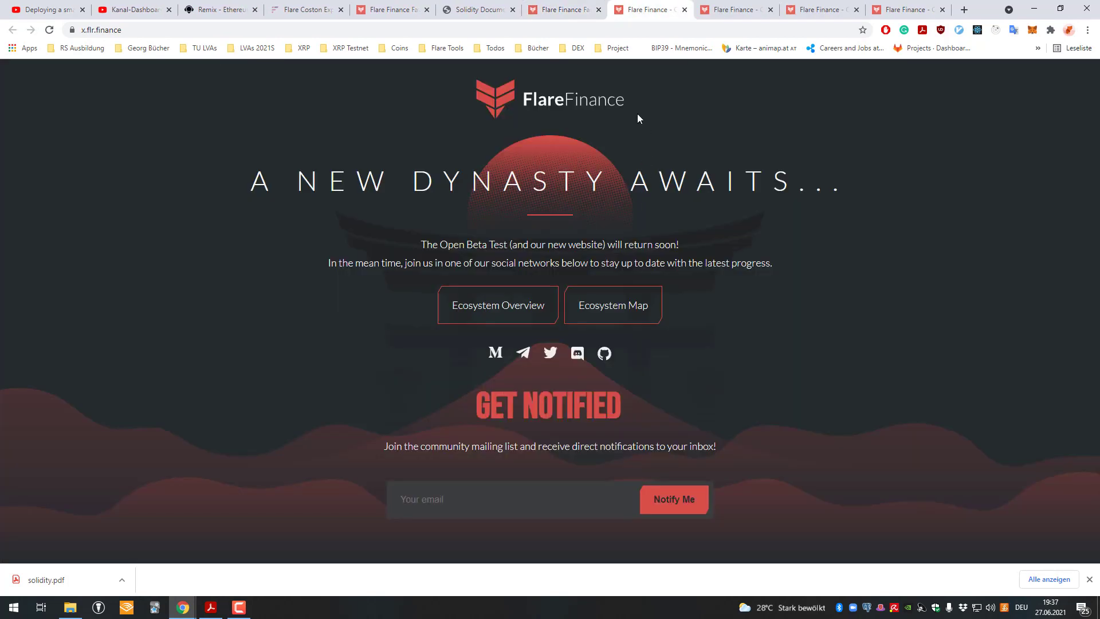
key("ctrl+shift+Tab")
key("ctrl+shift+Tab")
key("ctrl+shift+Tab")
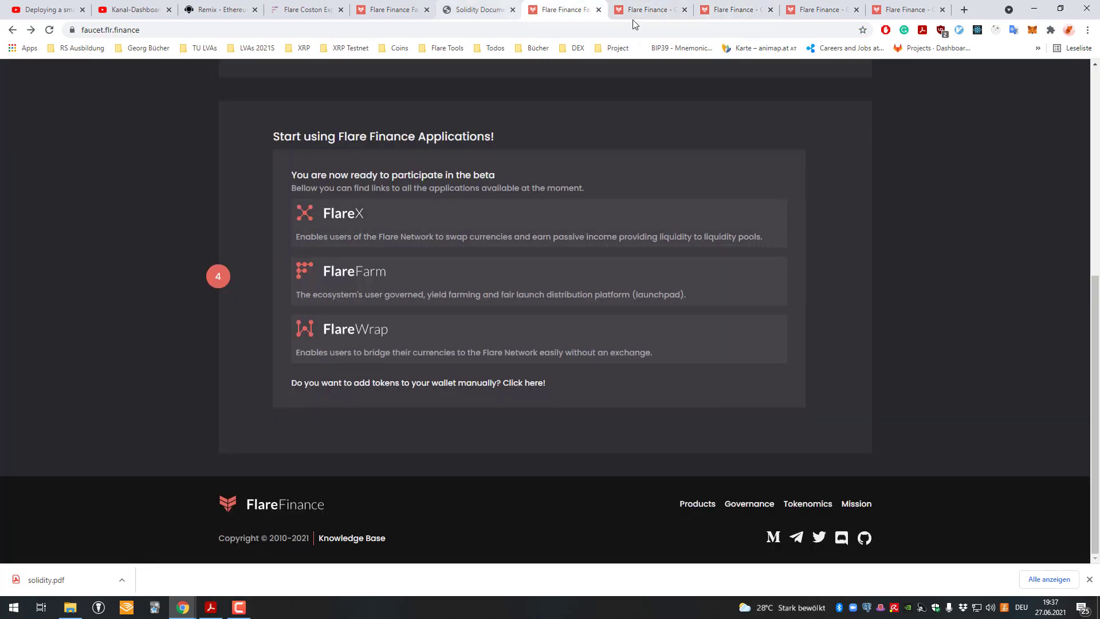
- Open MetaMask over the FlareX page, dismiss the account connection notice and review the Testnet 2 account's transaction activity
left_click(634, 14)
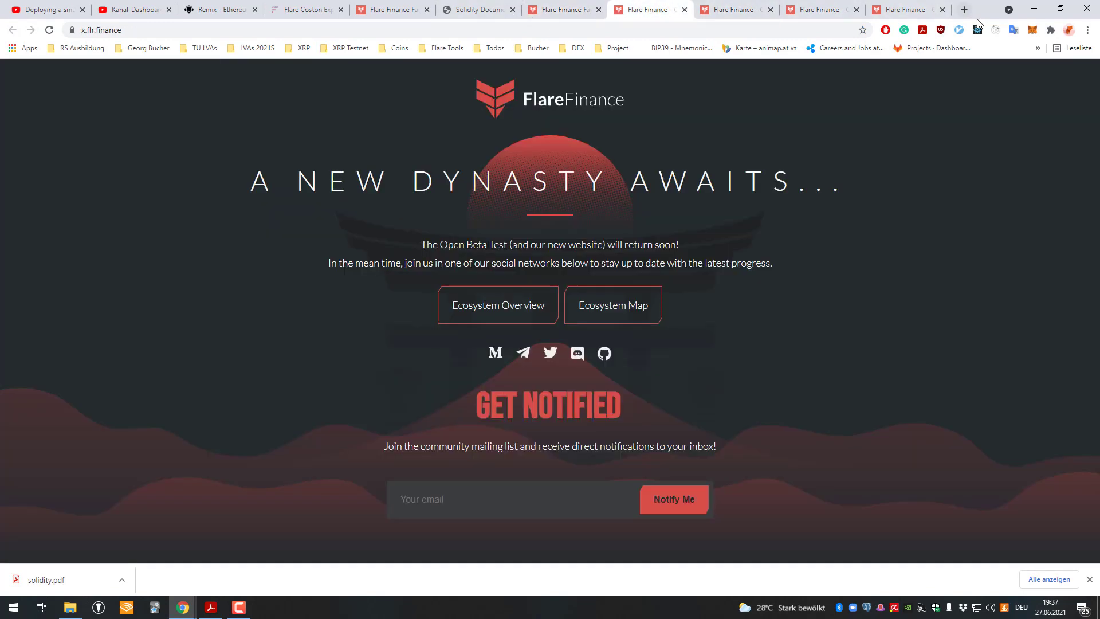
left_click(1032, 30)
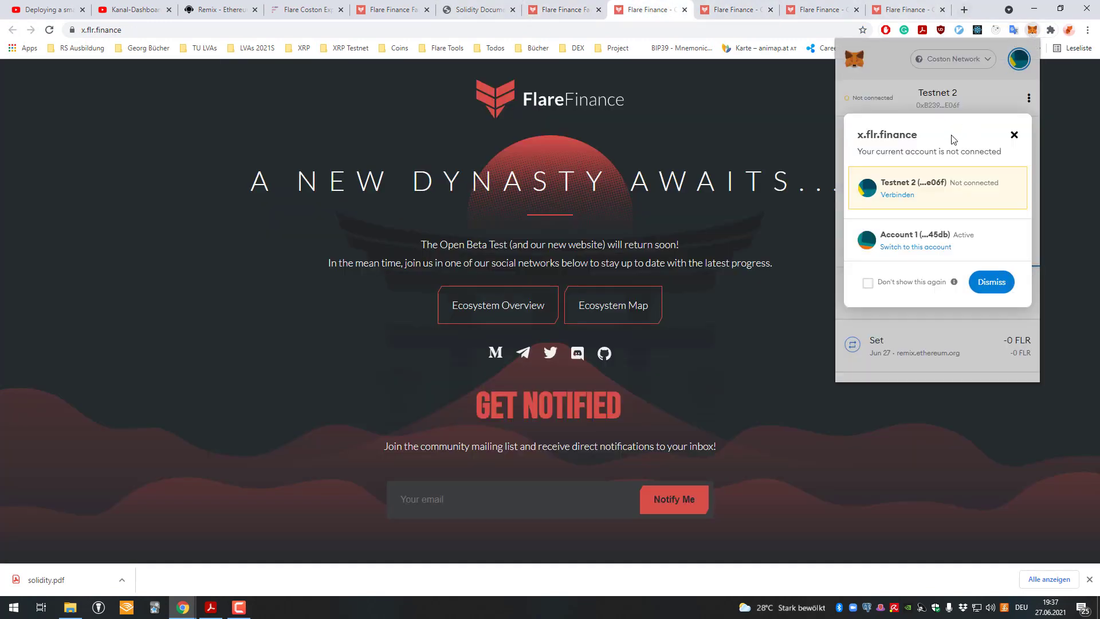
left_click(949, 89)
scroll(923, 281, "down", 2)
scroll(924, 281, "up", 2)
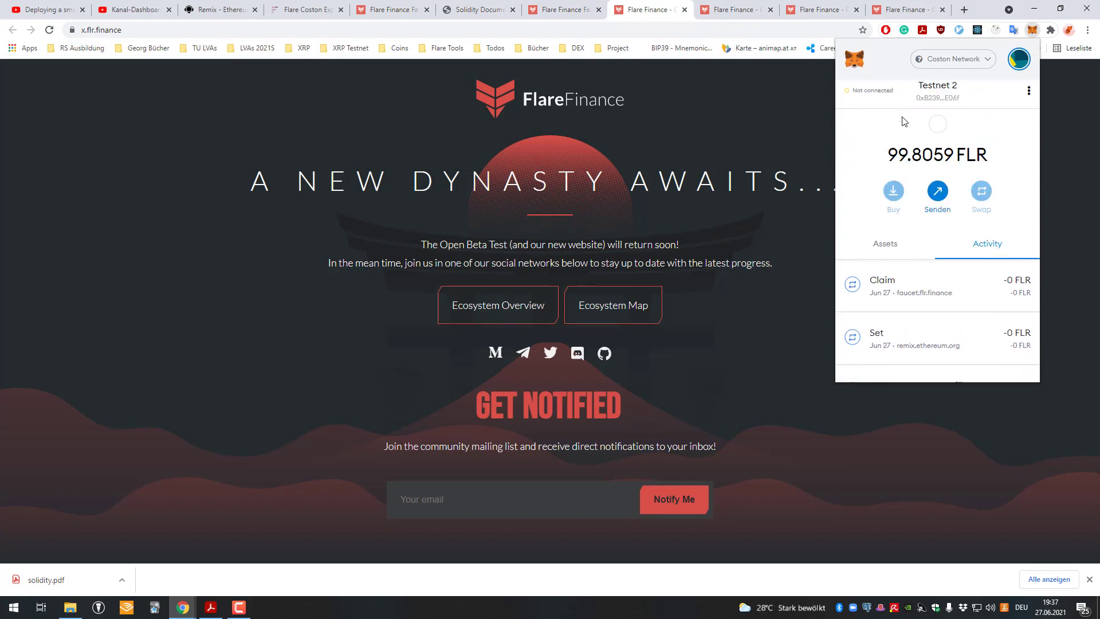
scroll(943, 184, "down", 3)
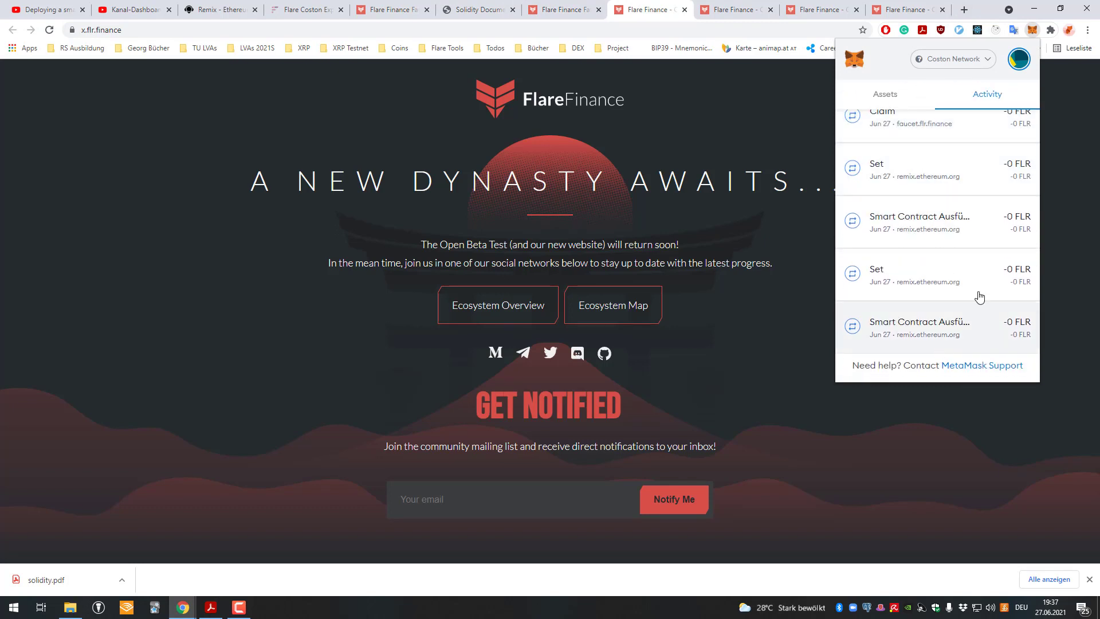
scroll(963, 229, "up", 3)
- Examine the token balances in the Testnet 2 account's asset list, from FLR down to the y-tokens
left_click(906, 253)
scroll(926, 240, "down", 4)
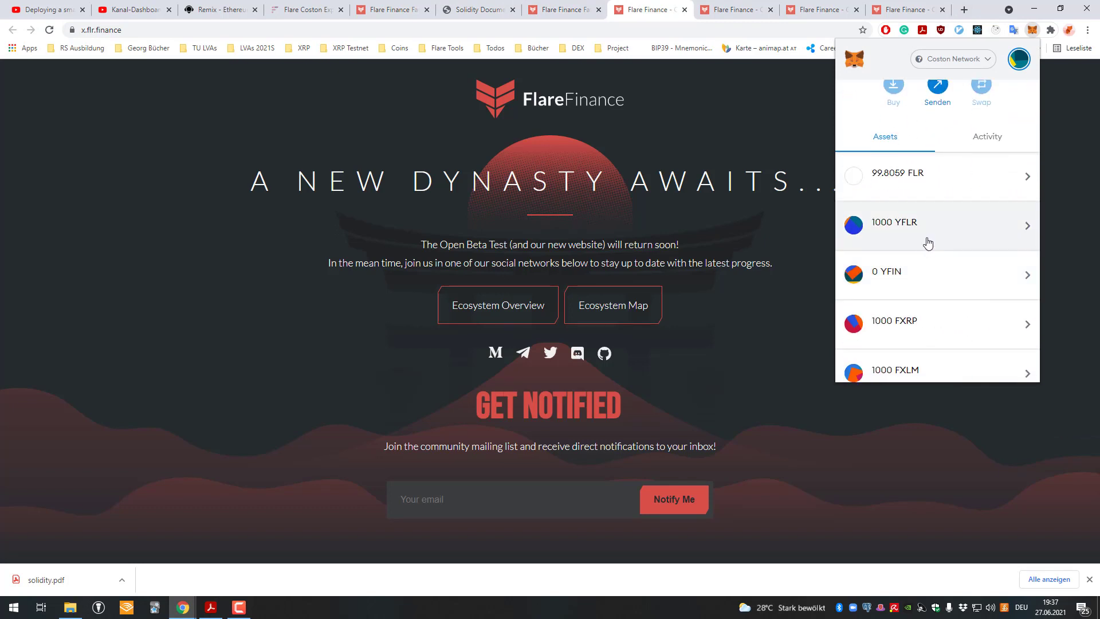
scroll(924, 183, "up", 2)
scroll(933, 201, "down", 3)
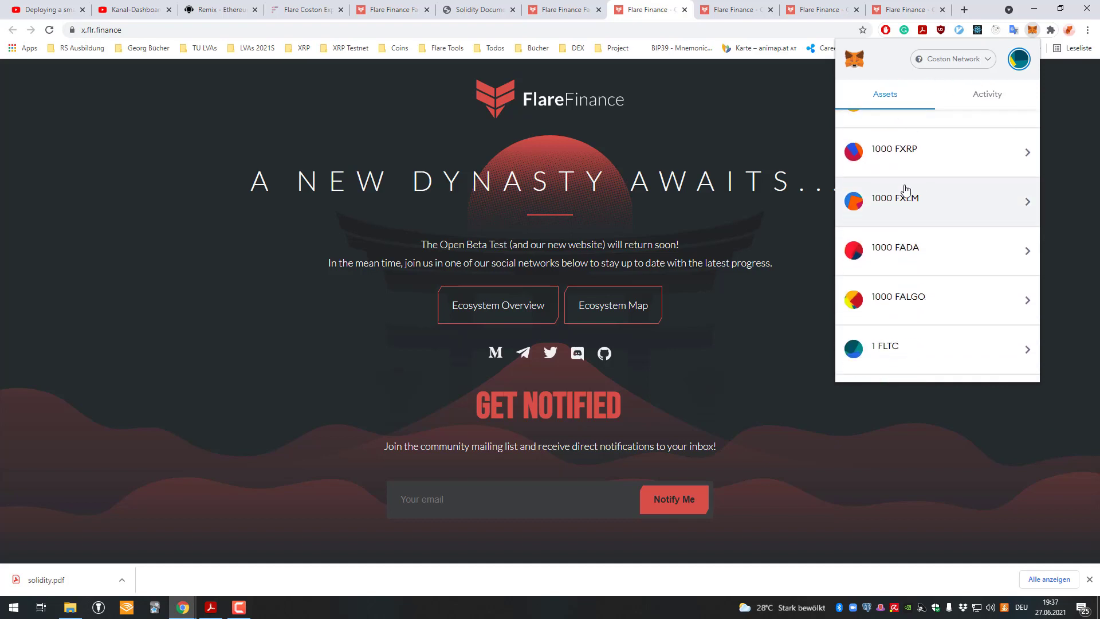
scroll(907, 192, "up", 1)
scroll(899, 195, "down", 1)
scroll(916, 252, "down", 6)
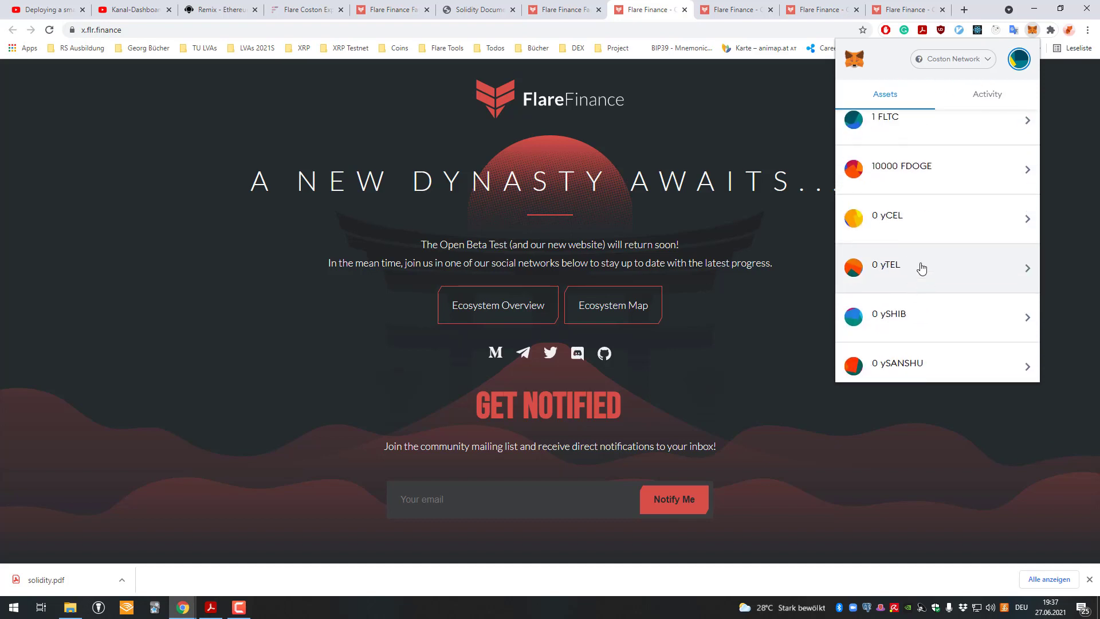
scroll(921, 240, "up", 10)
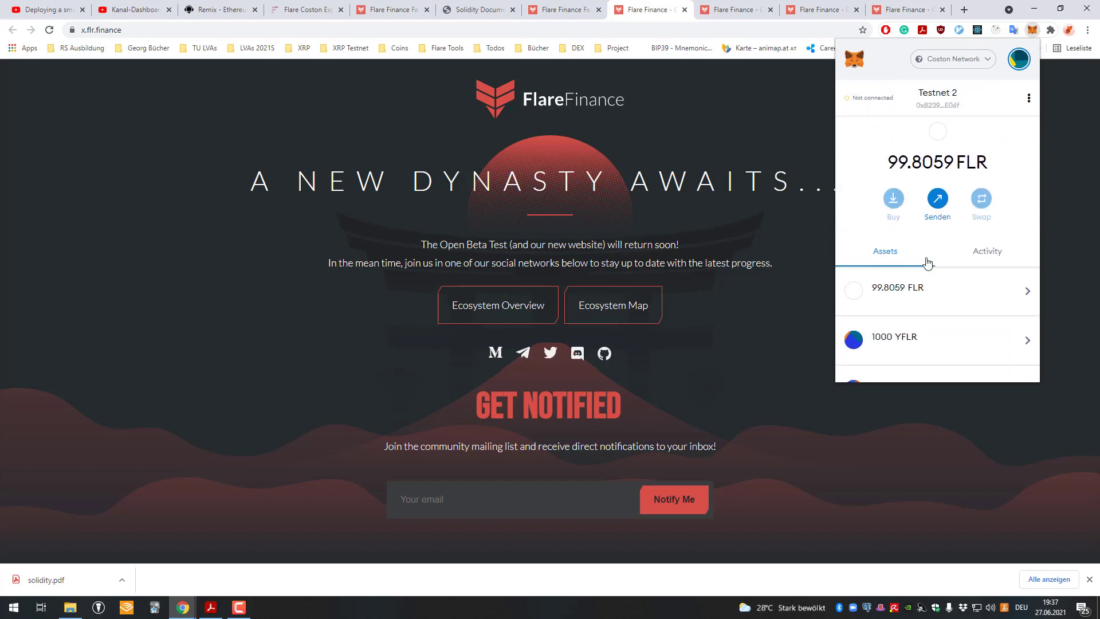
- View the FXRP token's details in the wallet, return to the account overview and close the wallet
scroll(934, 240, "down", 3)
left_click(912, 261)
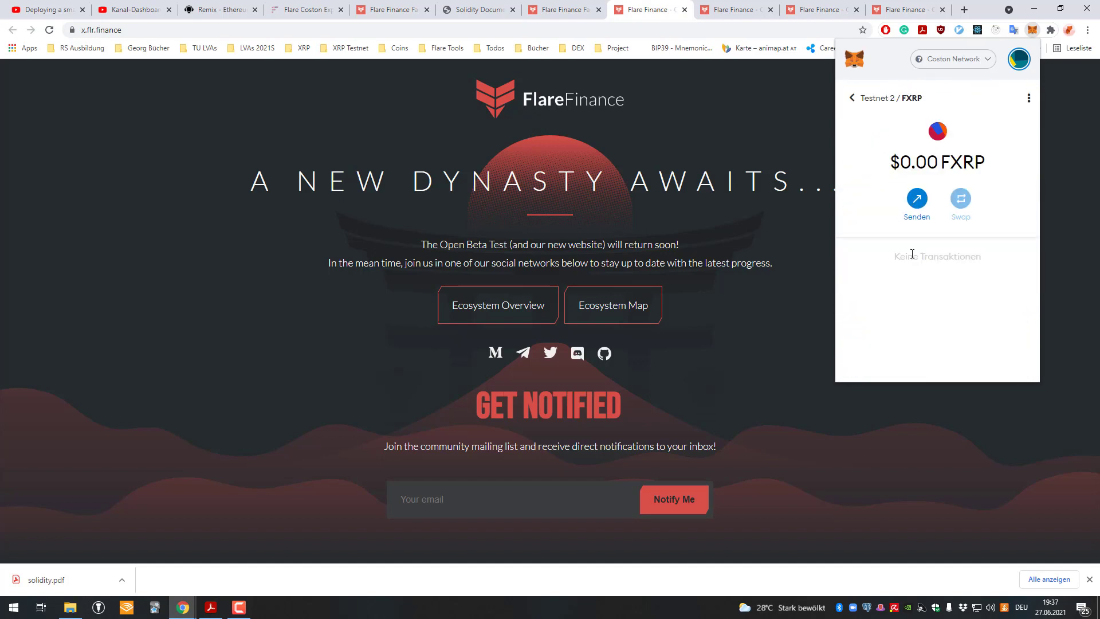
left_click(852, 96)
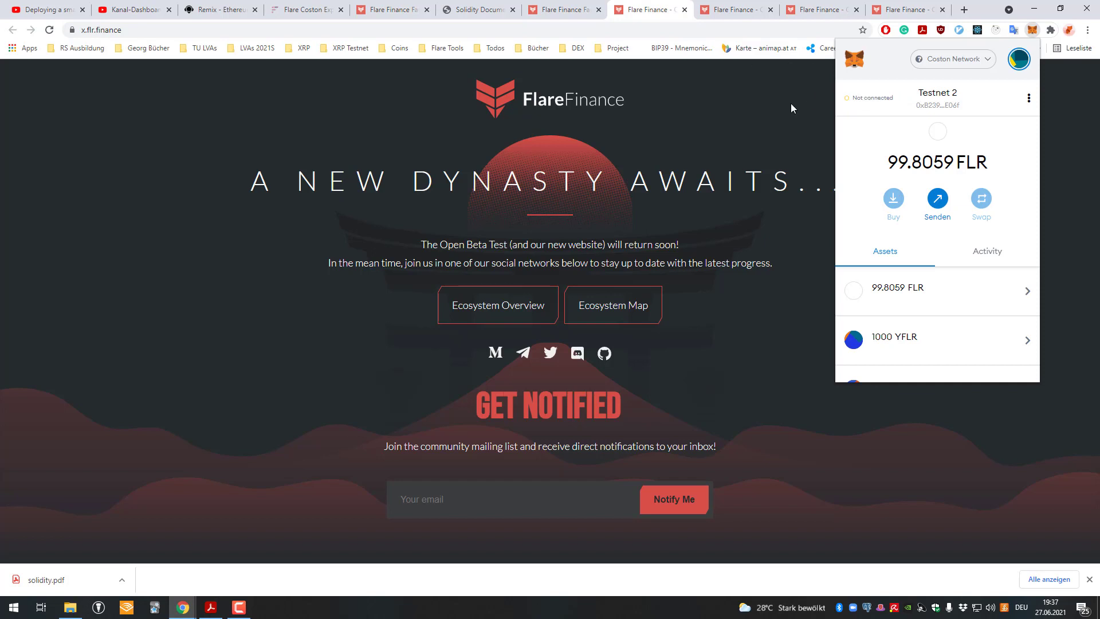
left_click(388, 233)
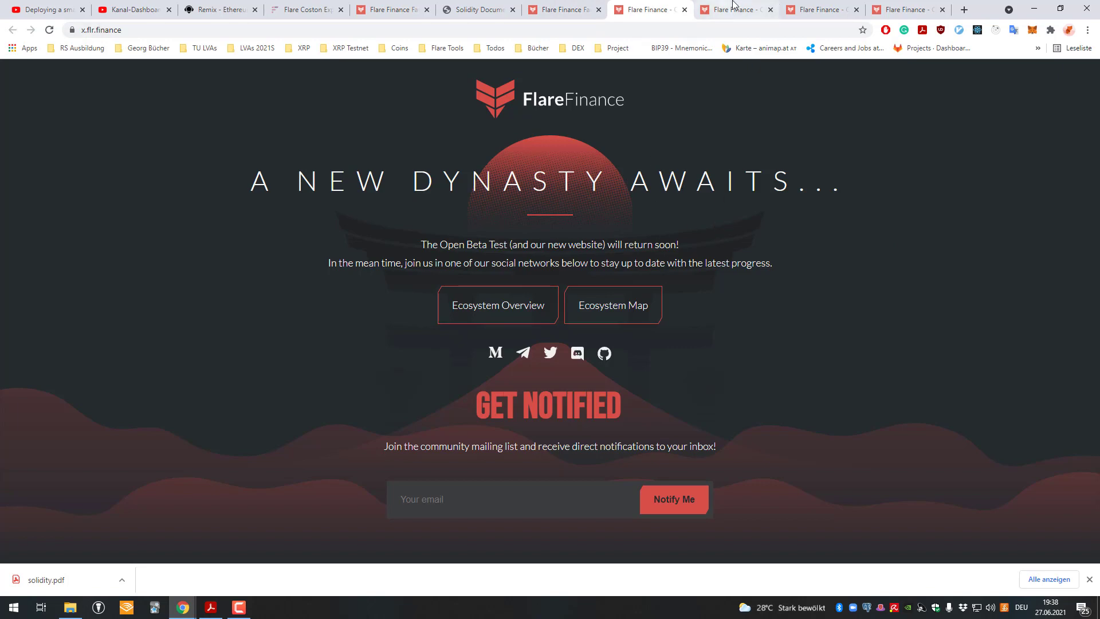
- Return to the faucet page, reload faucet.flr.finance and review the claim wizard's stages from the beginning
left_click(543, 6)
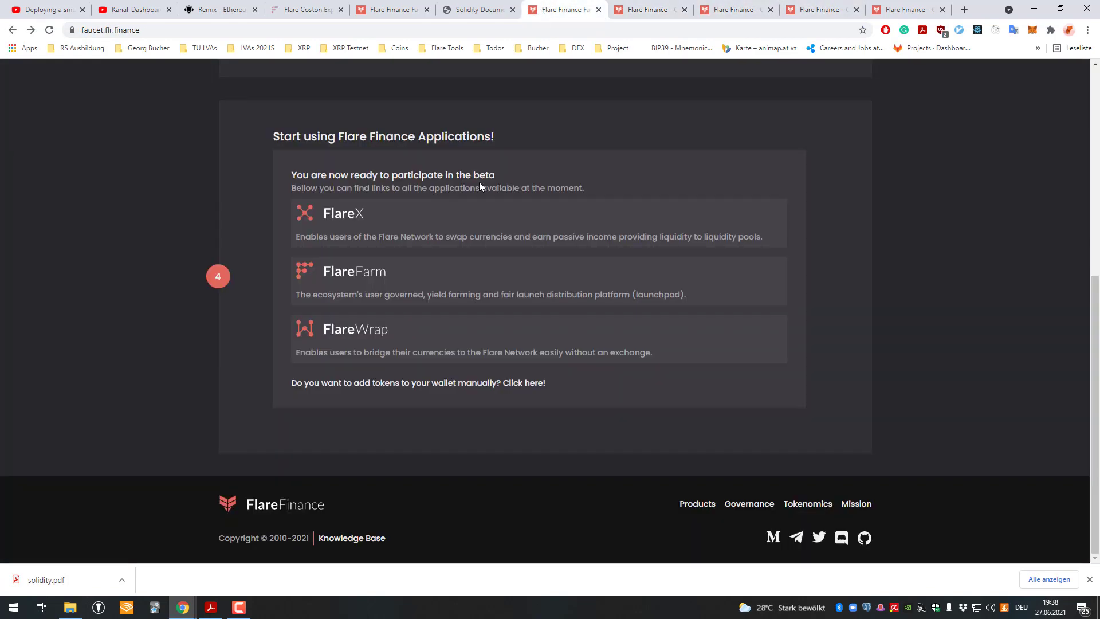
scroll(479, 181, "up", 7)
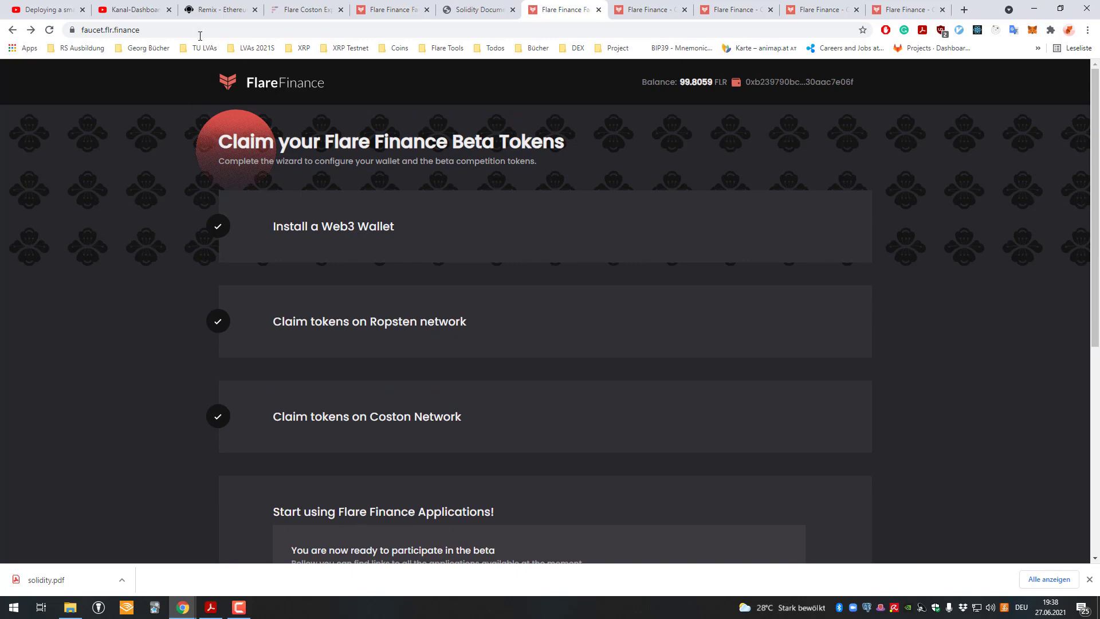
left_click(203, 32)
key("Return")
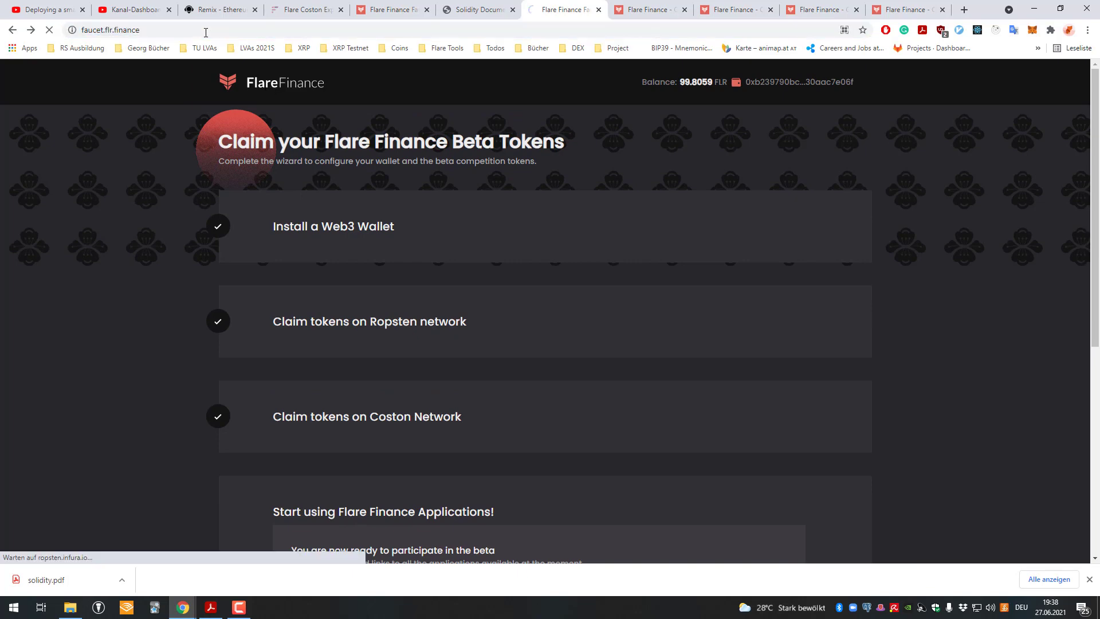
scroll(458, 200, "up", 8)
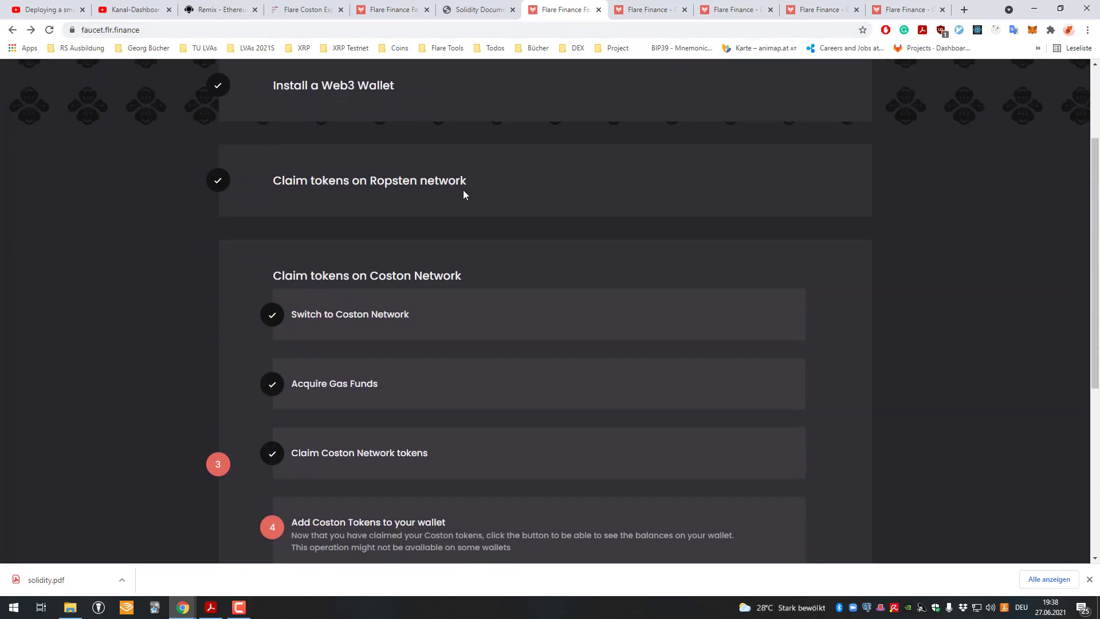
double_click(360, 227)
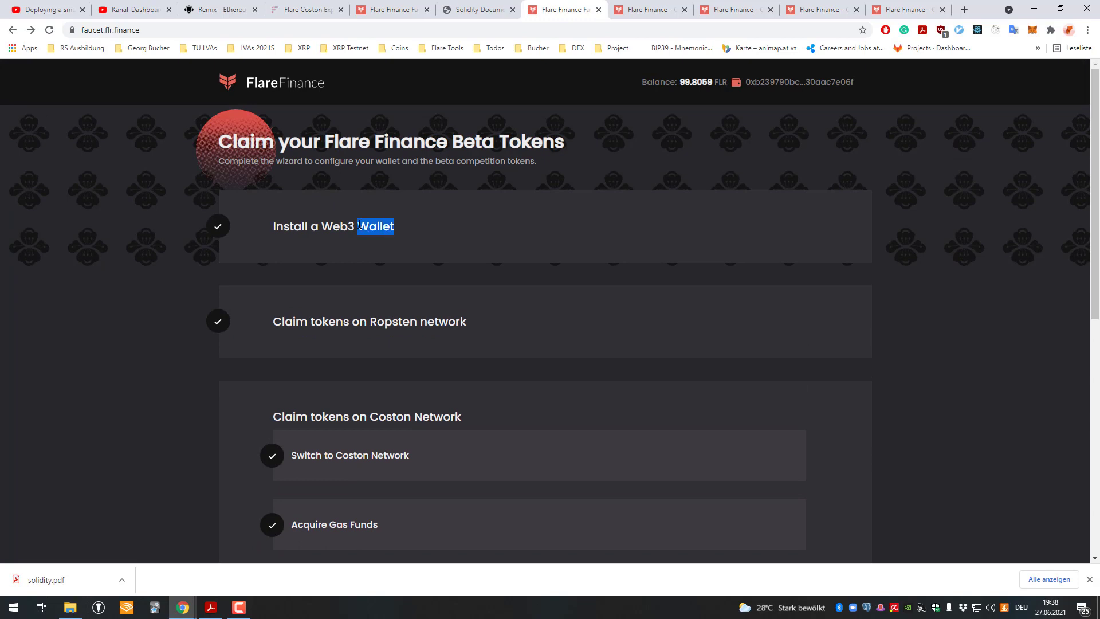
left_click(604, 36)
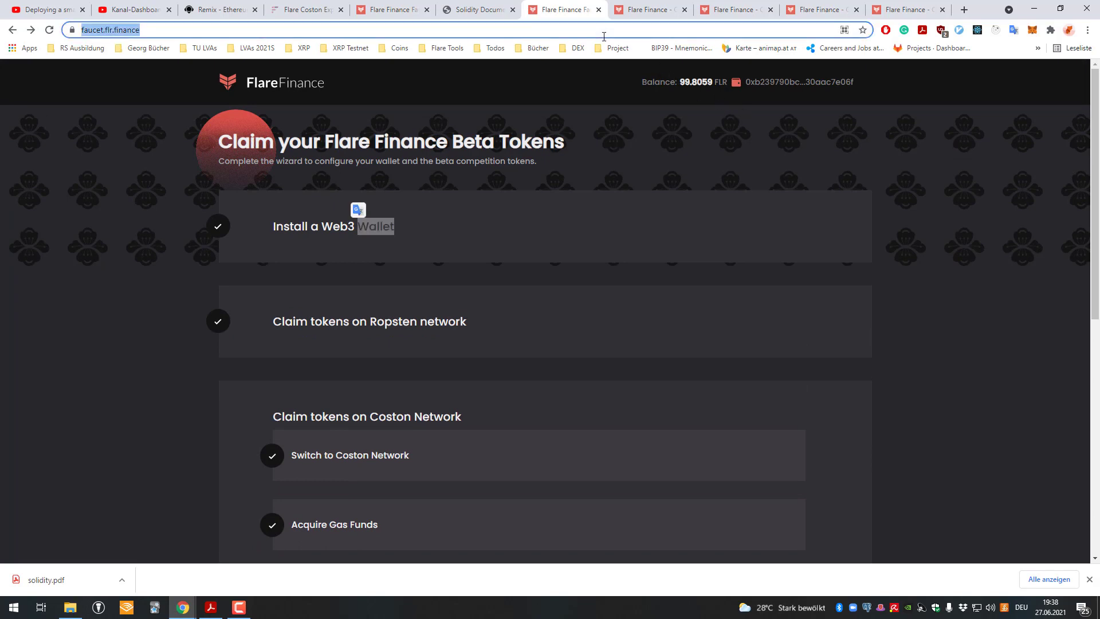